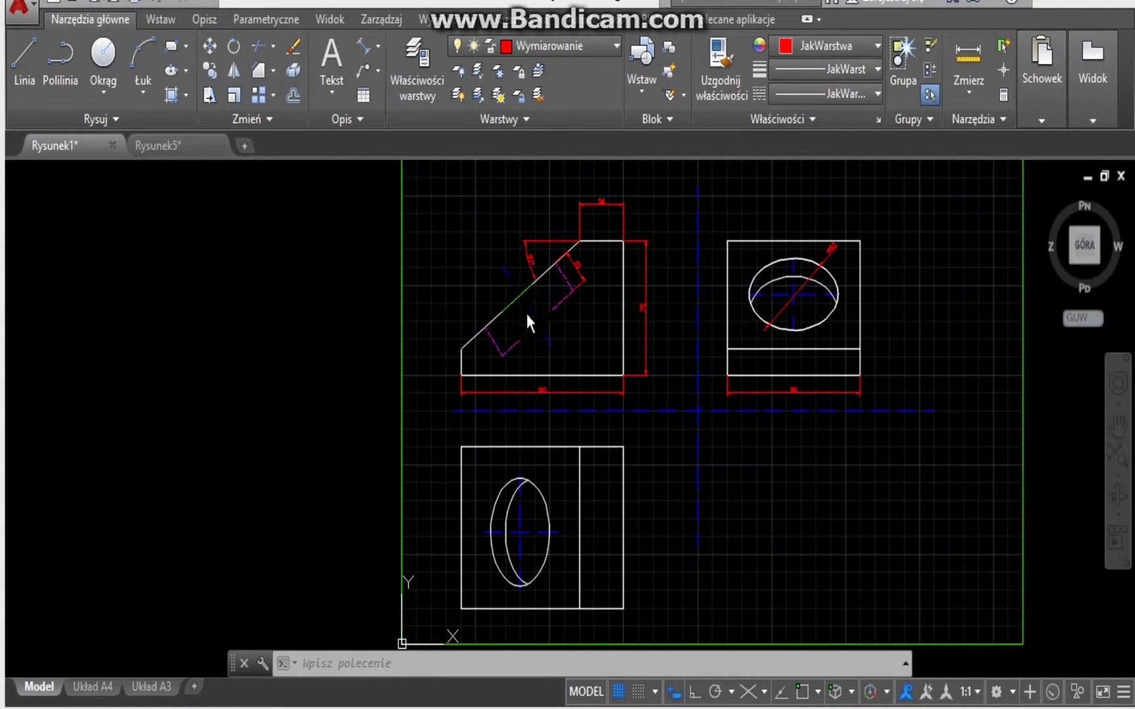
Switch to the Rysunek5 drawing and show its model space.
mouse_move(177, 141)
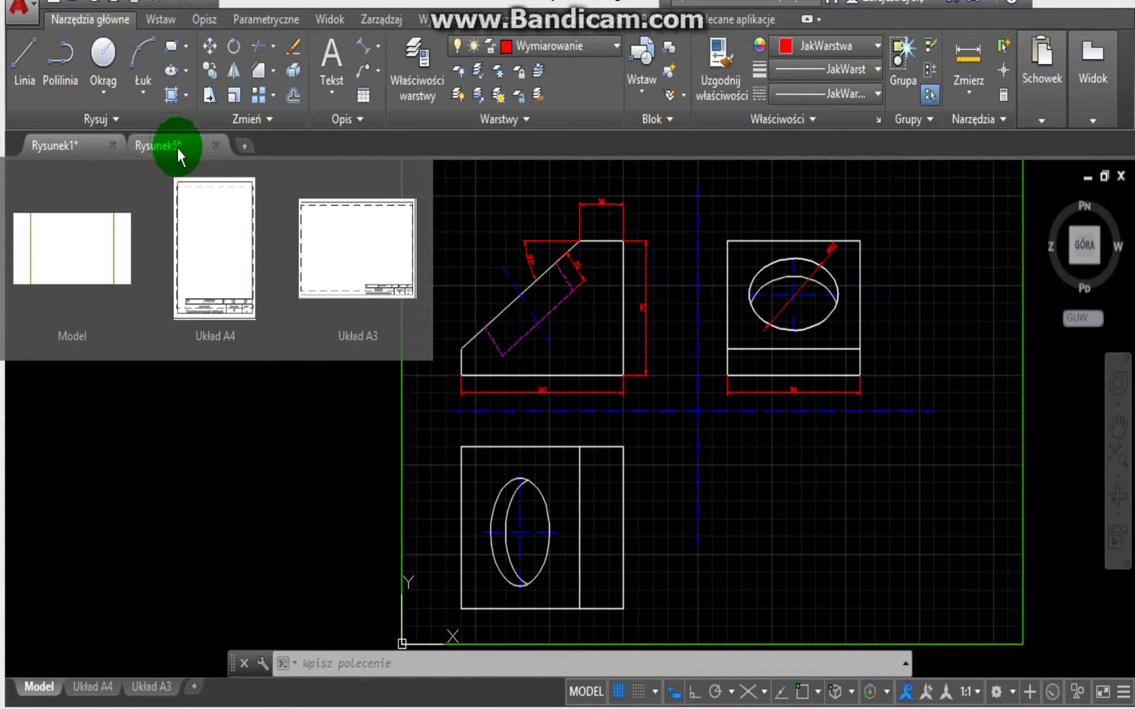
click(199, 176)
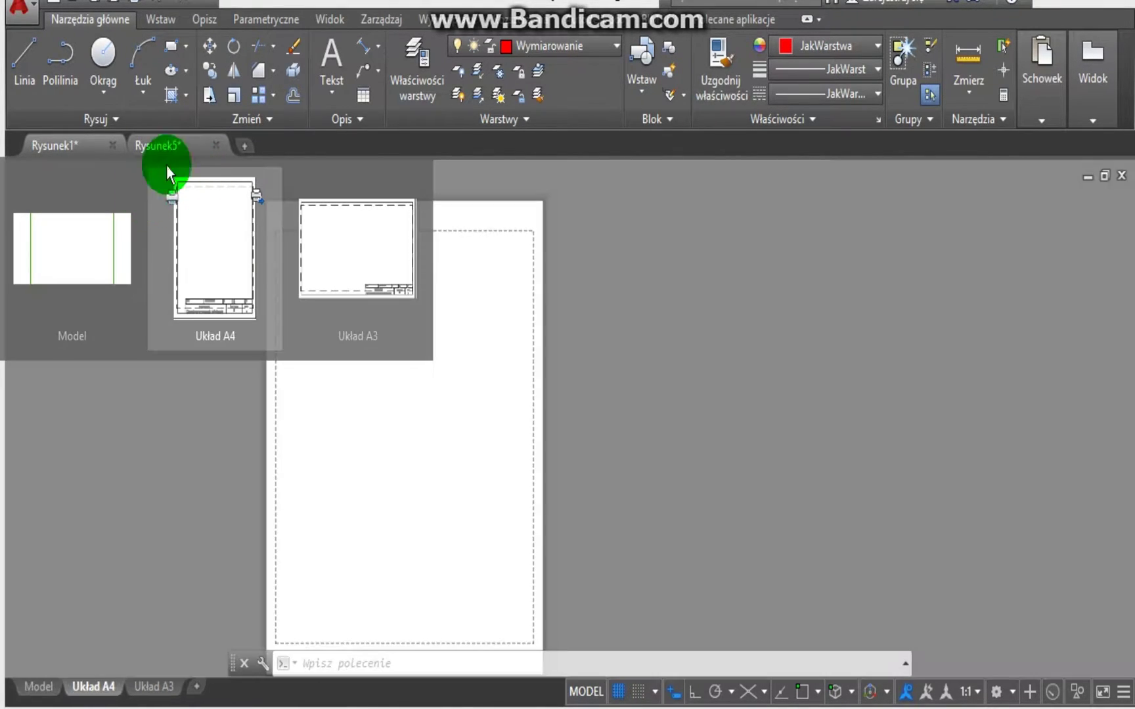
click(40, 687)
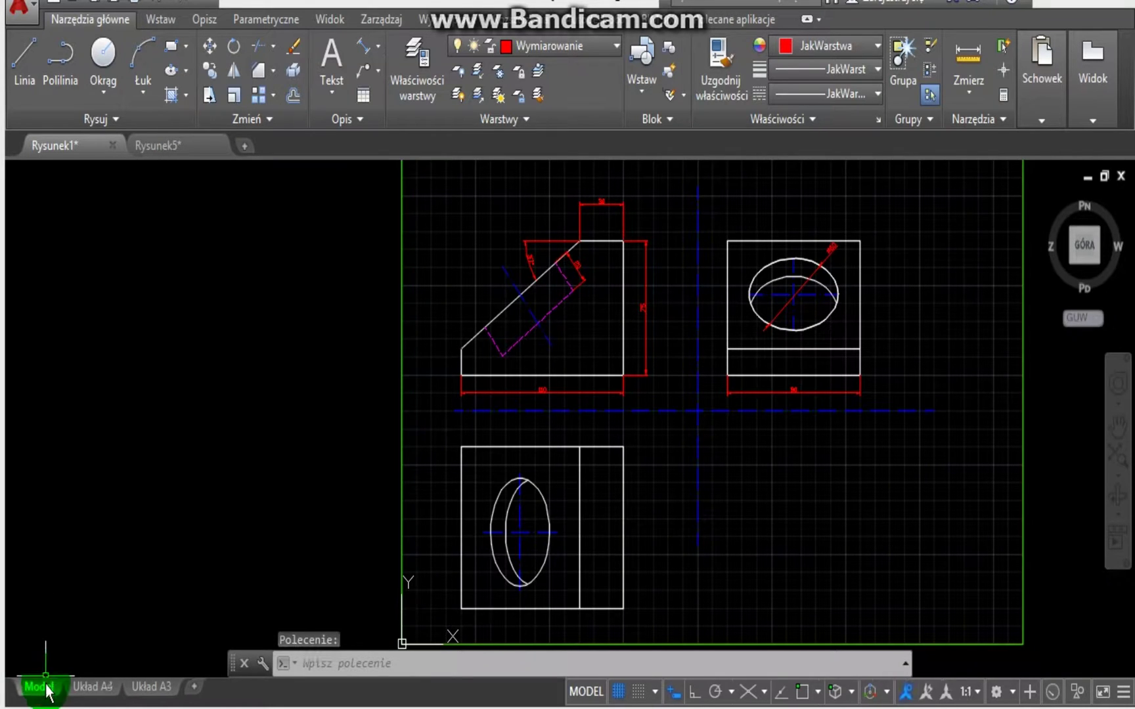
click(178, 146)
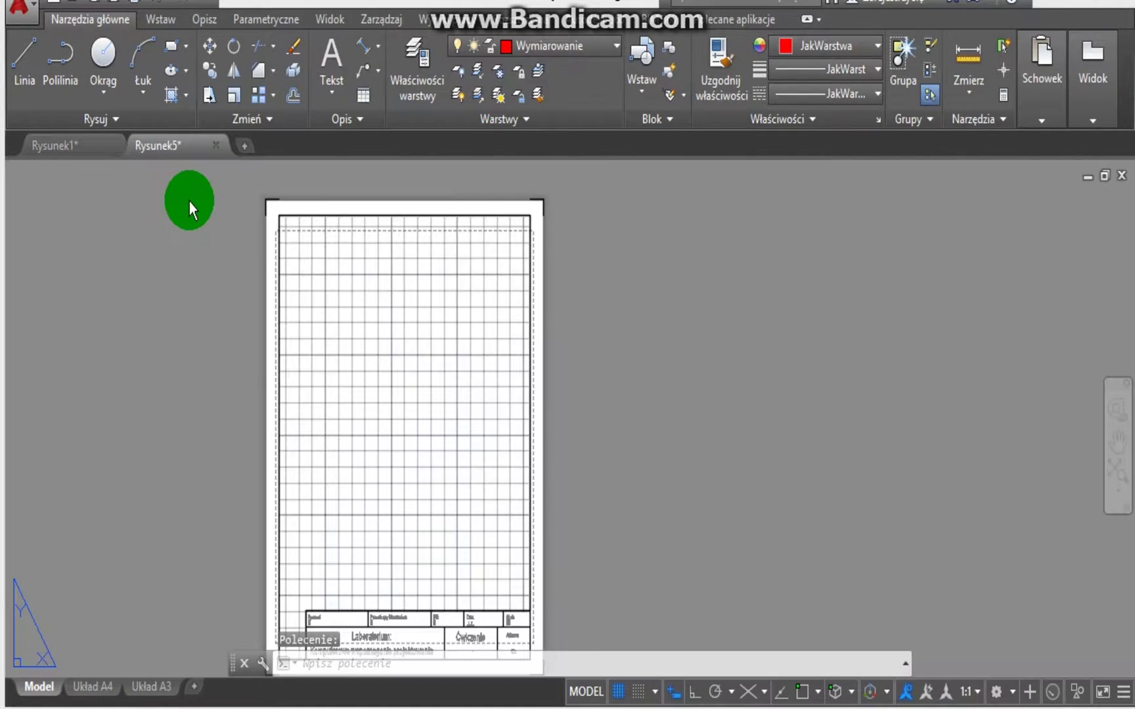
click(68, 680)
click(53, 690)
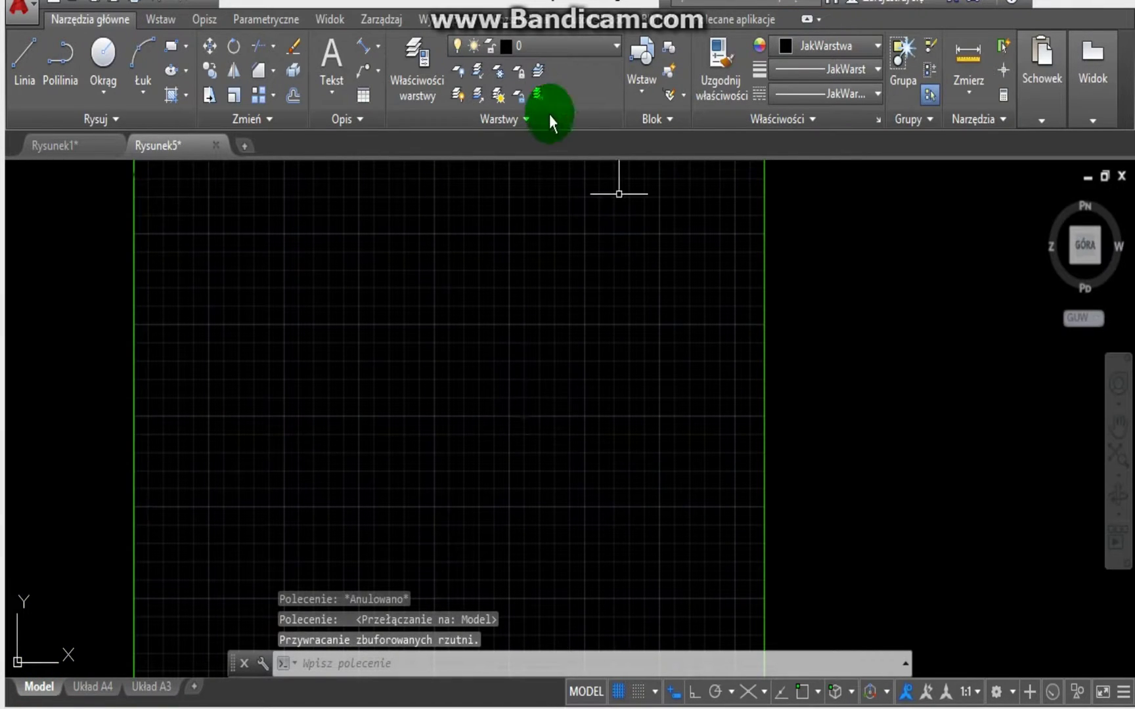
Make layer 0 current and turn on grid snap.
click(539, 53)
click(562, 69)
click(429, 658)
click(637, 691)
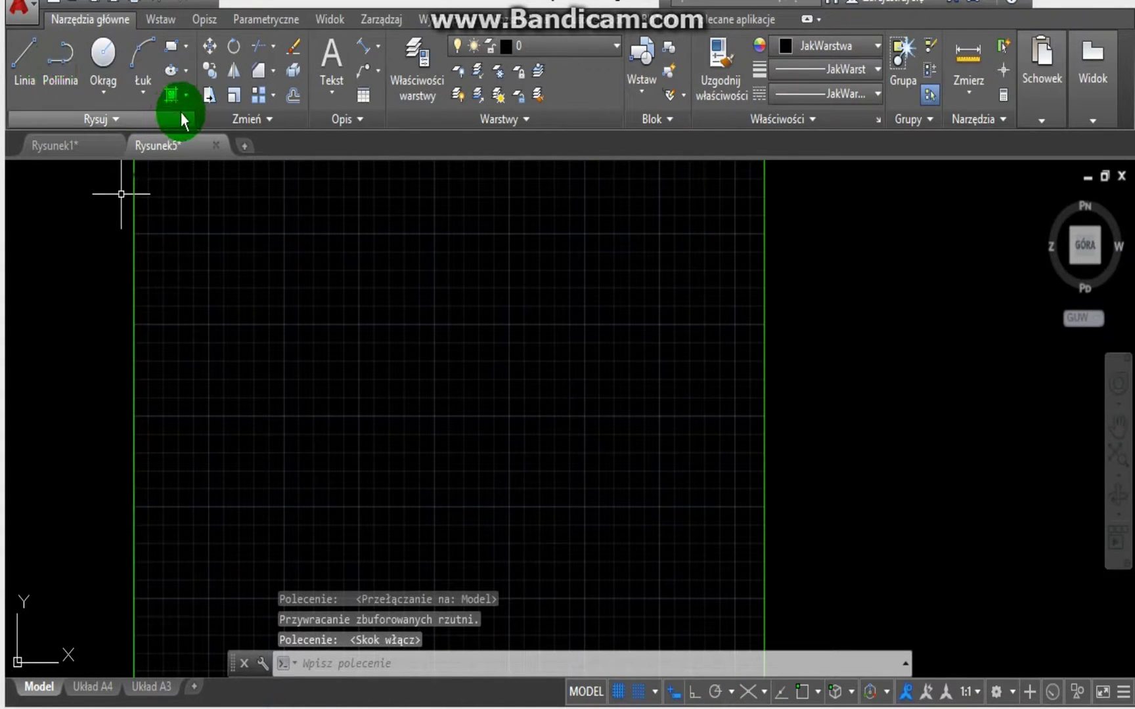
Draw a rectangle within the sheet outline, starting from its lower-left corner at 150,150.
click(174, 45)
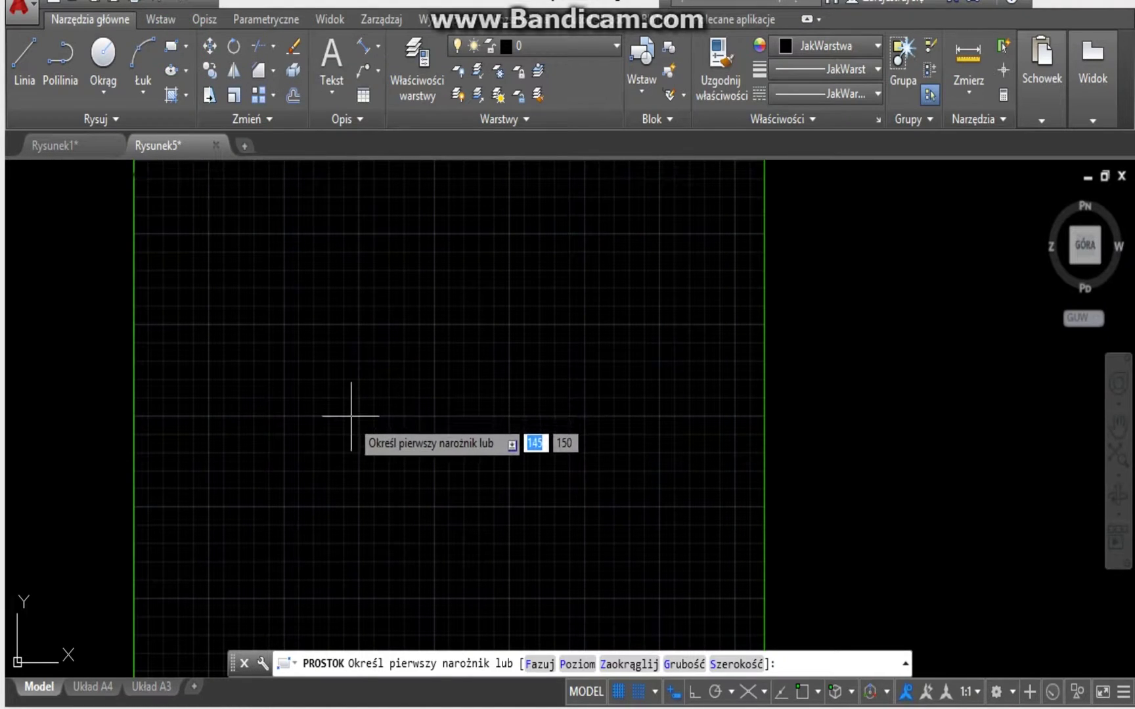
click(373, 416)
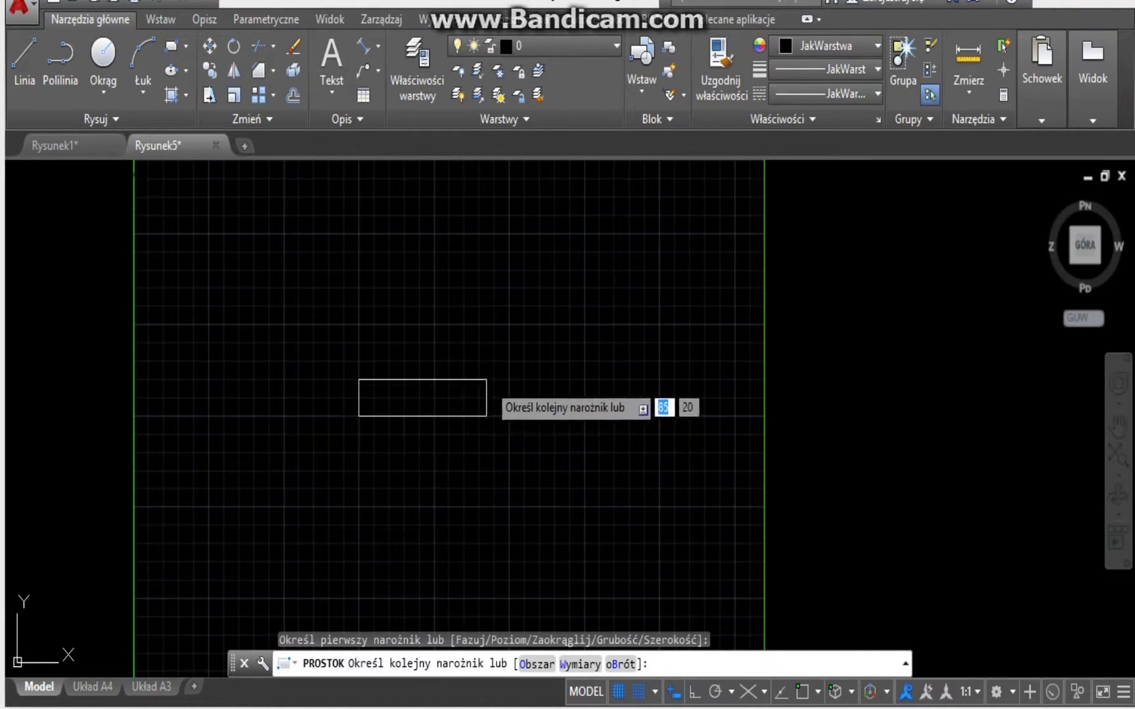
click(524, 280)
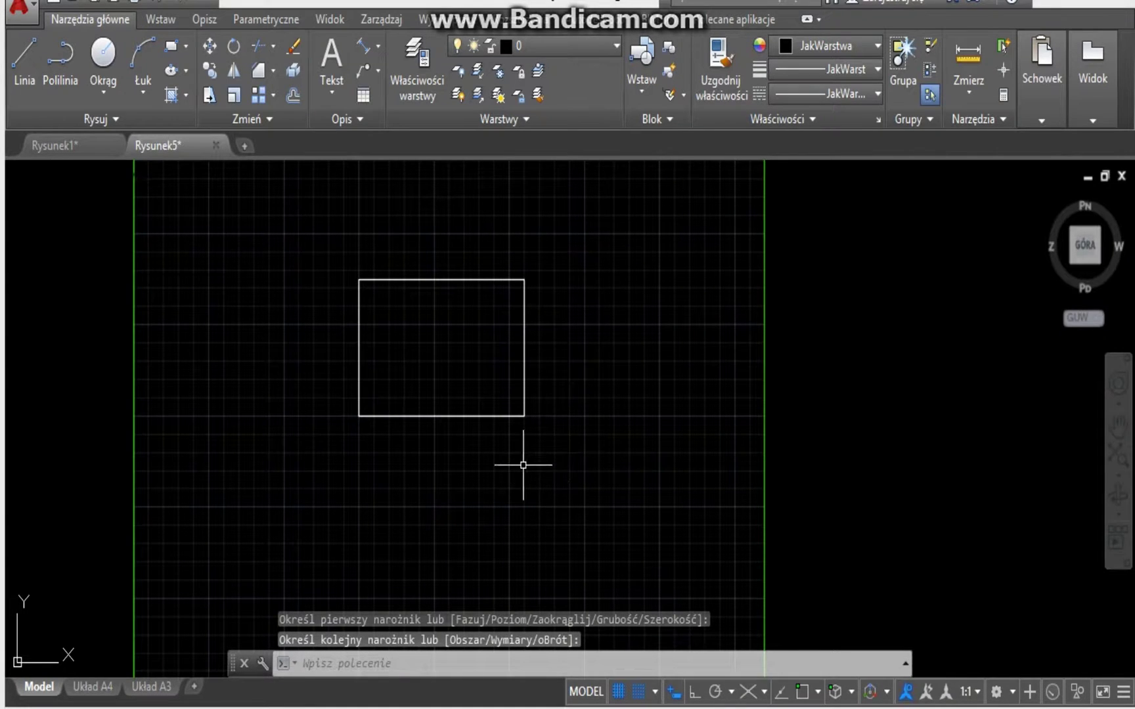
Move the rectangle by its lower-left corner to the upper-left area of the sheet outline.
click(210, 56)
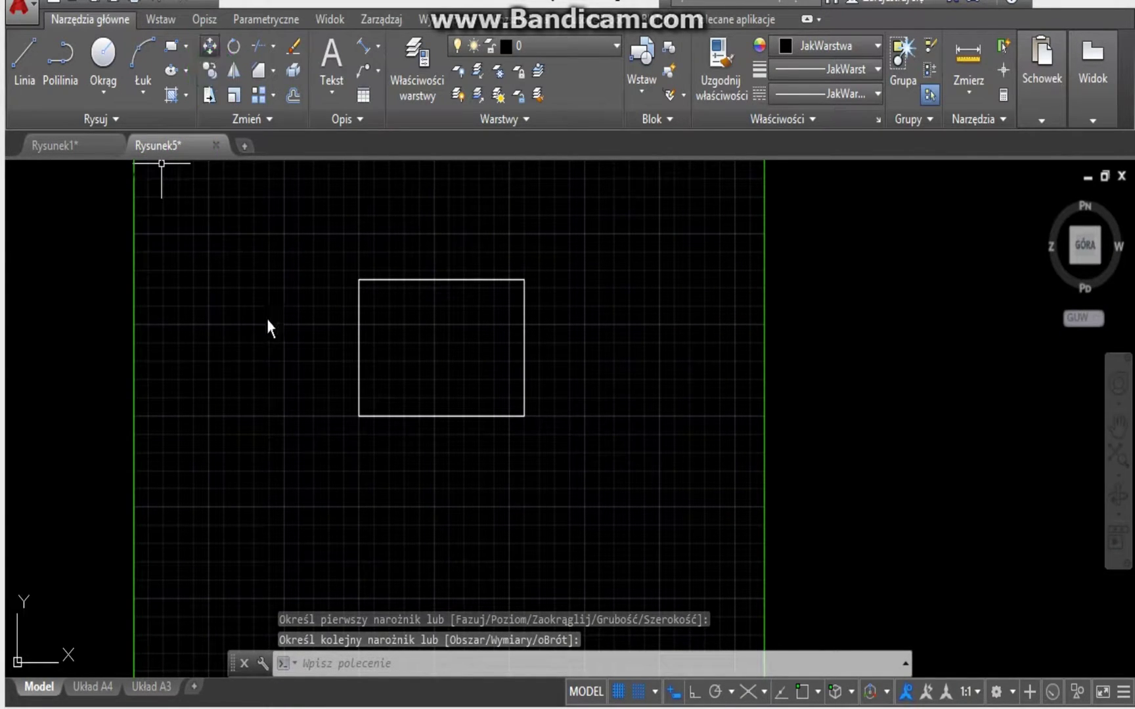
click(357, 414)
key(Return)
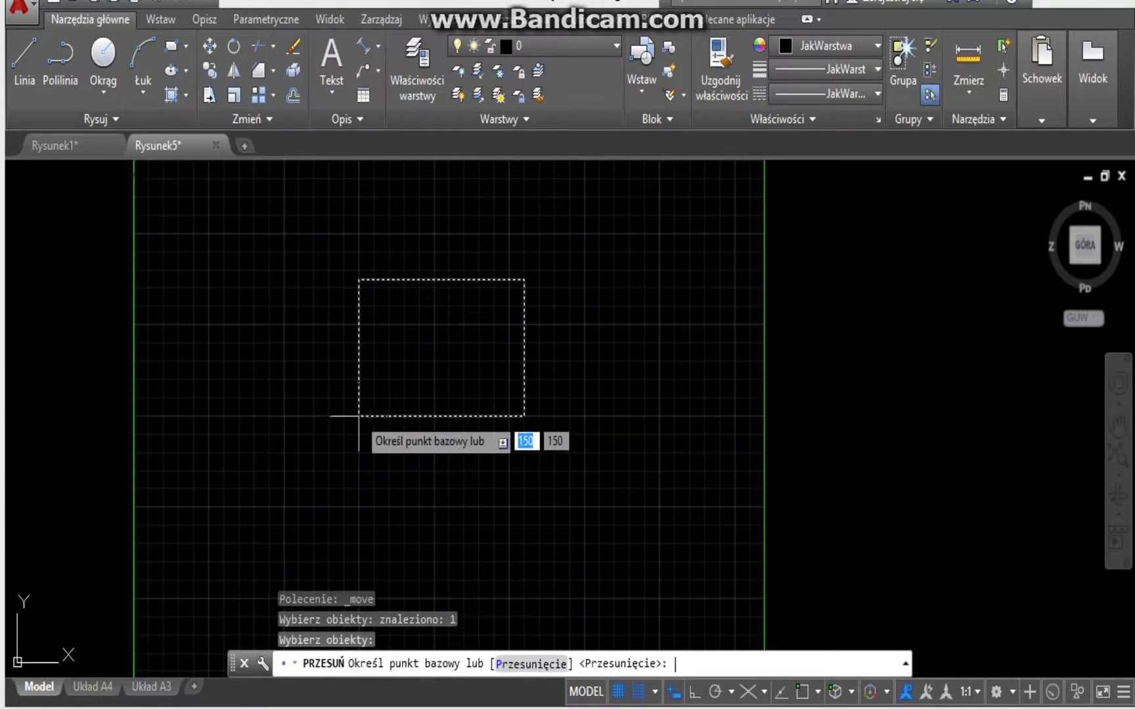
click(357, 415)
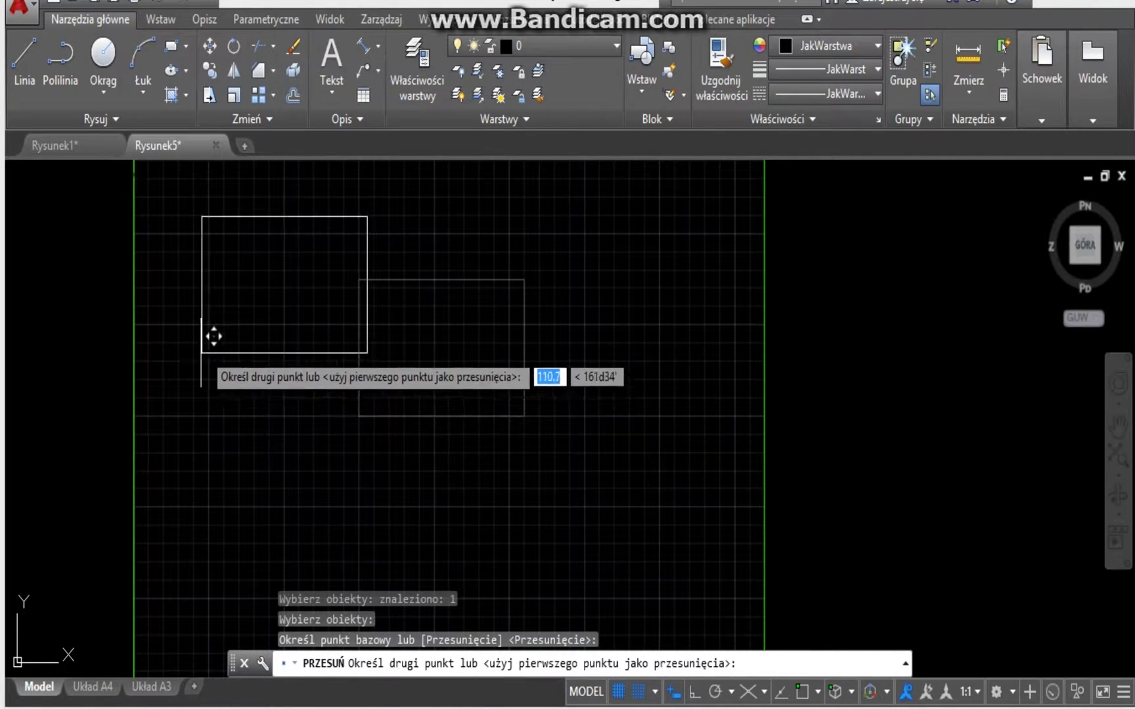
click(193, 342)
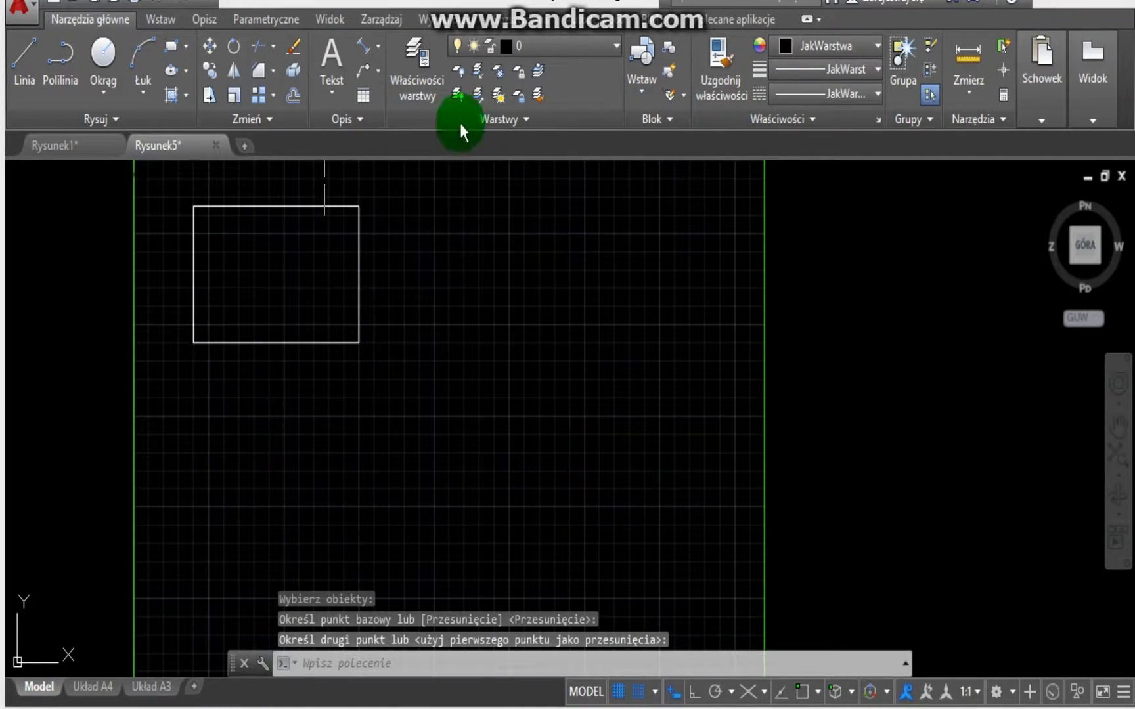
On the Osie layer, draw a long vertical axis line between the rectangle and the sheet's right edge, starting above the rectangle's top.
drag(531, 54, 526, 293)
click(14, 51)
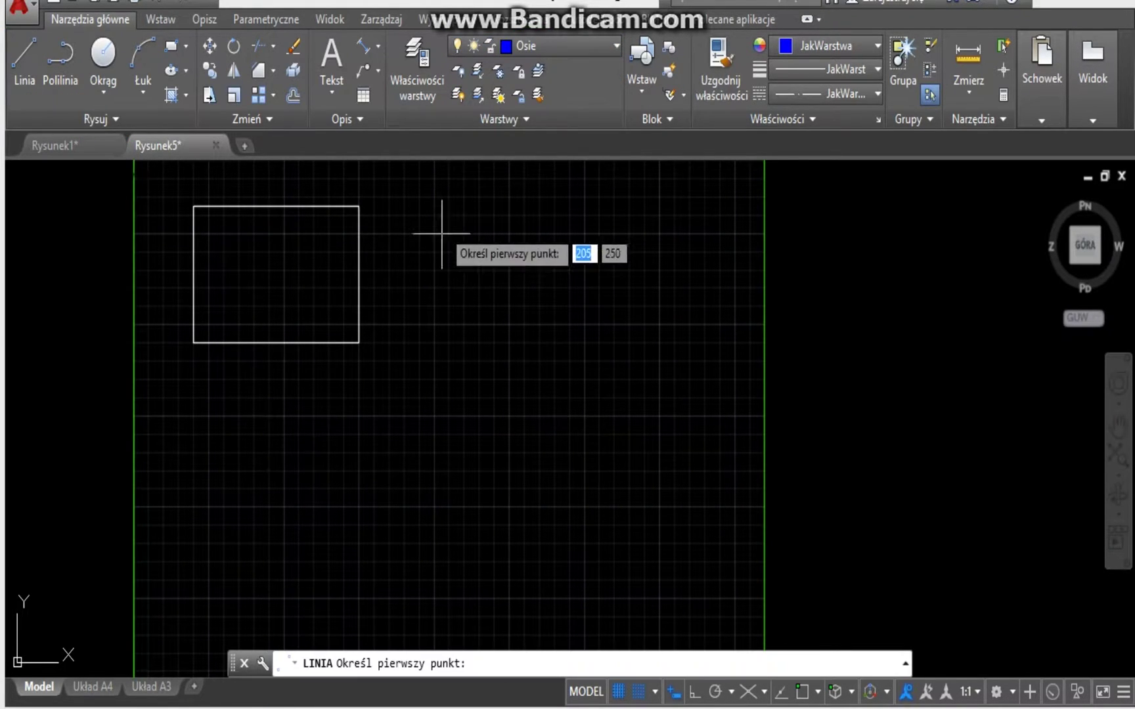
click(434, 187)
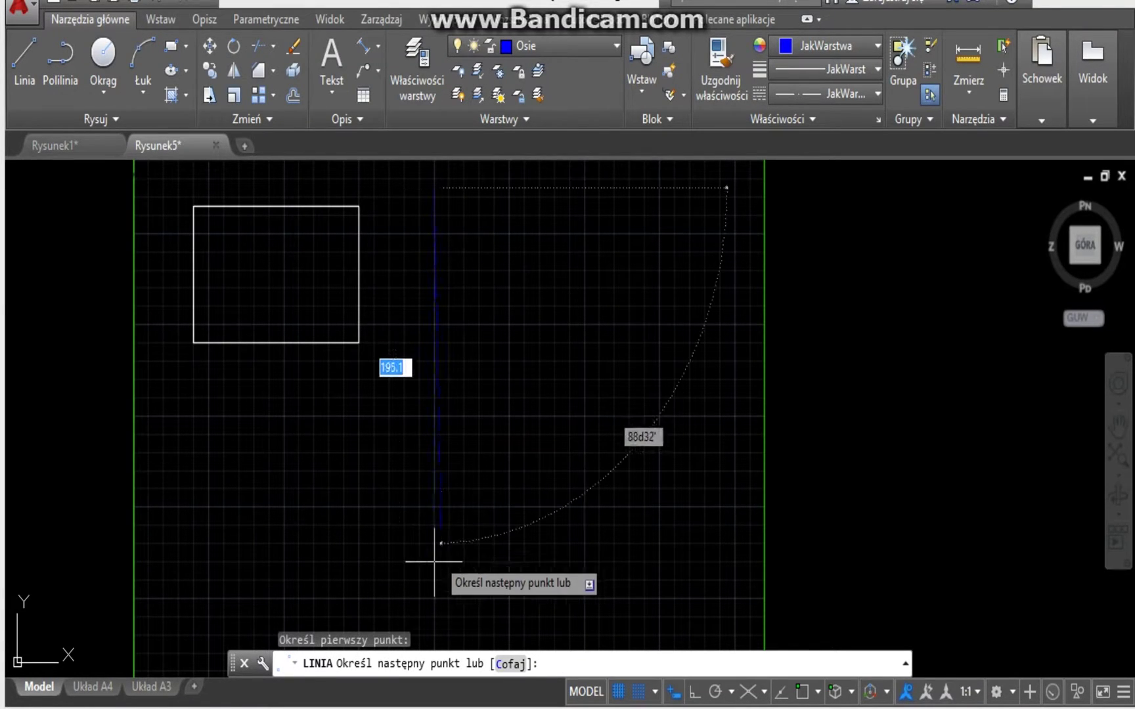
click(433, 616)
key(Return)
Draw a horizontal axis line just below the rectangle, starting under its left edge and crossing the vertical axis.
click(25, 58)
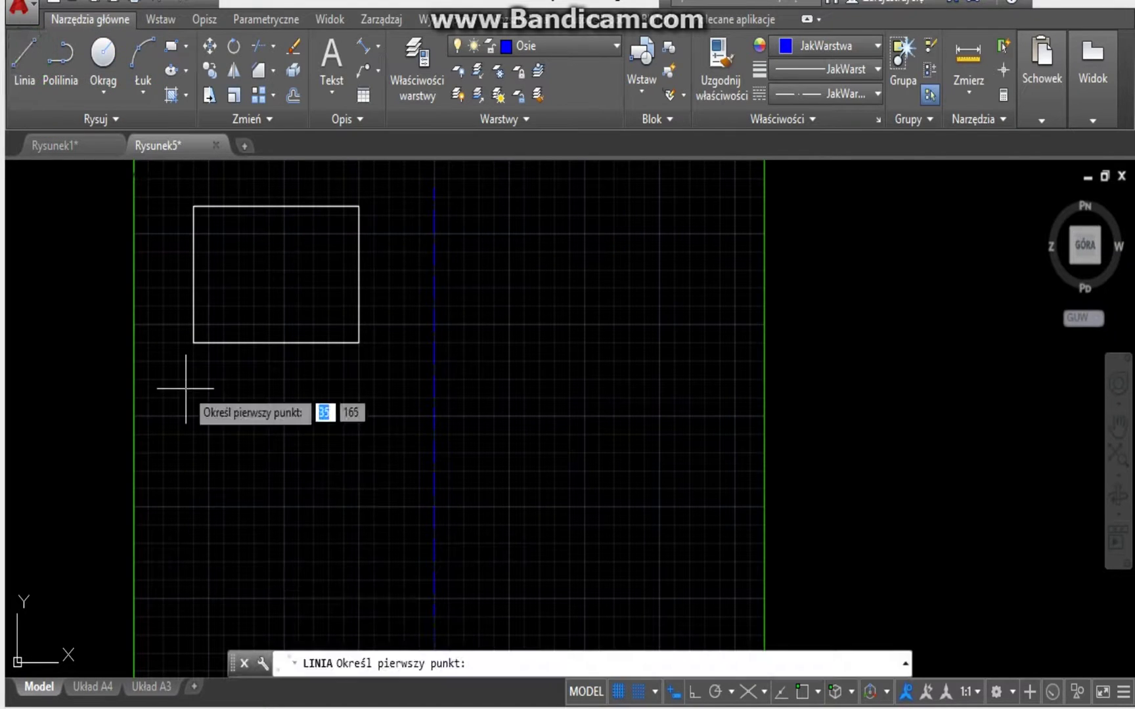
click(191, 389)
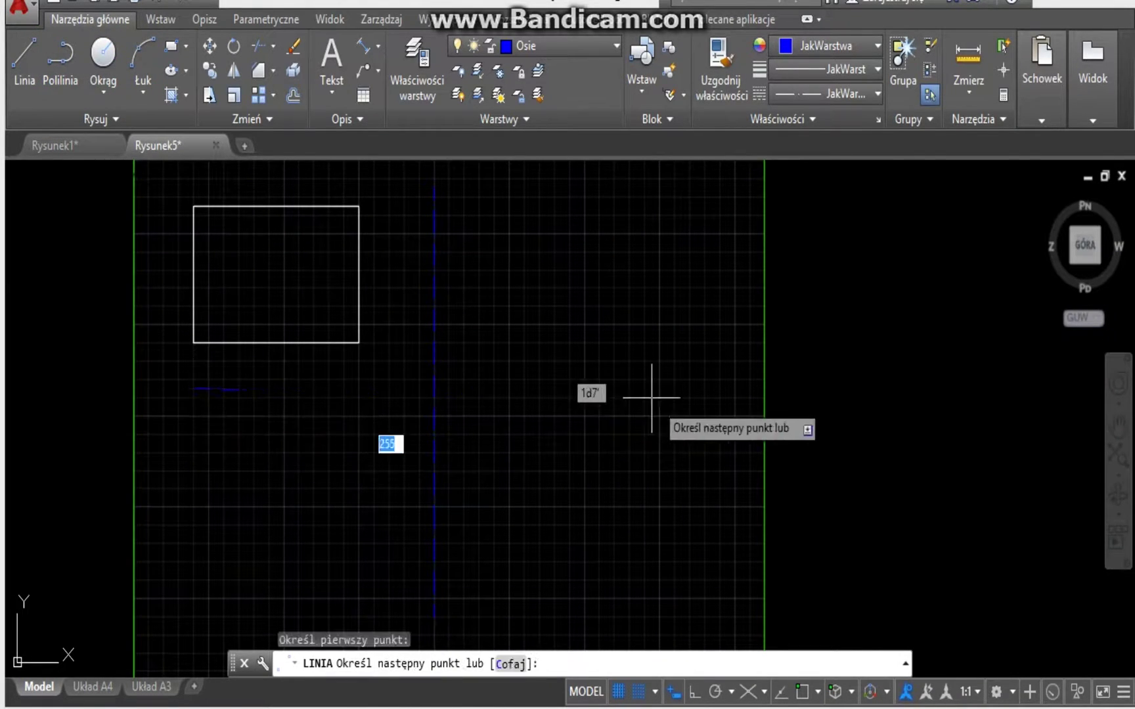
click(697, 388)
key(Return)
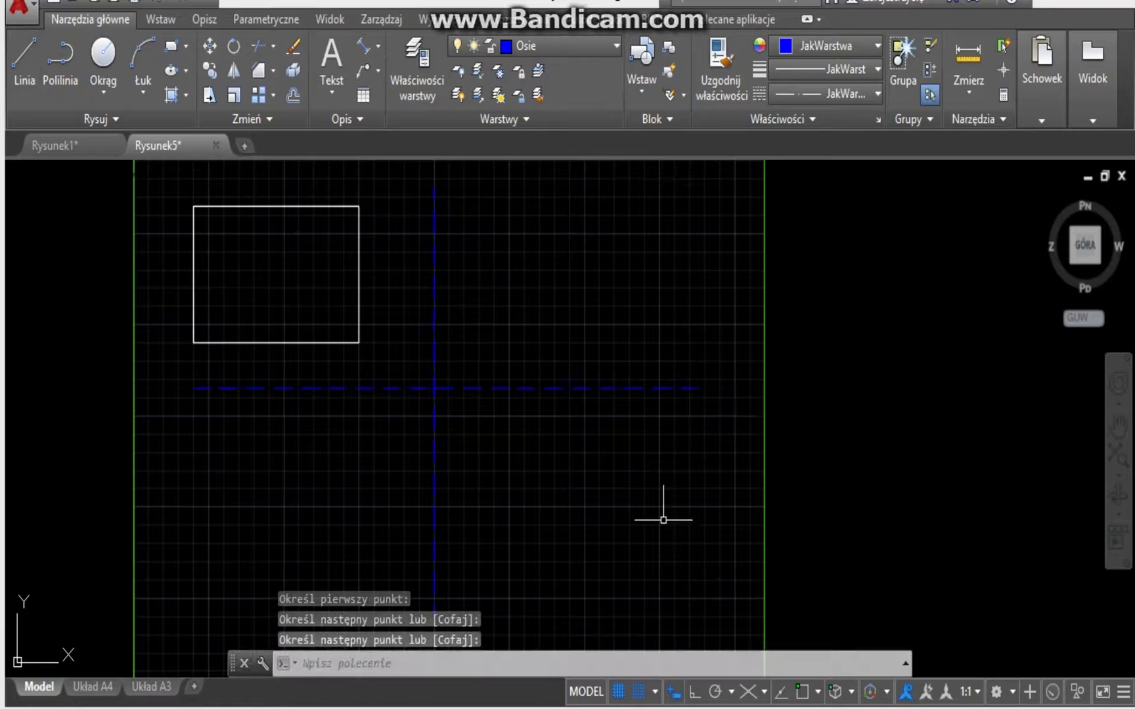
On layer 0, chamfer the rectangle's upper-left corner by the angle method, with length 80 along the top edge and angle 37°.
click(597, 43)
click(573, 77)
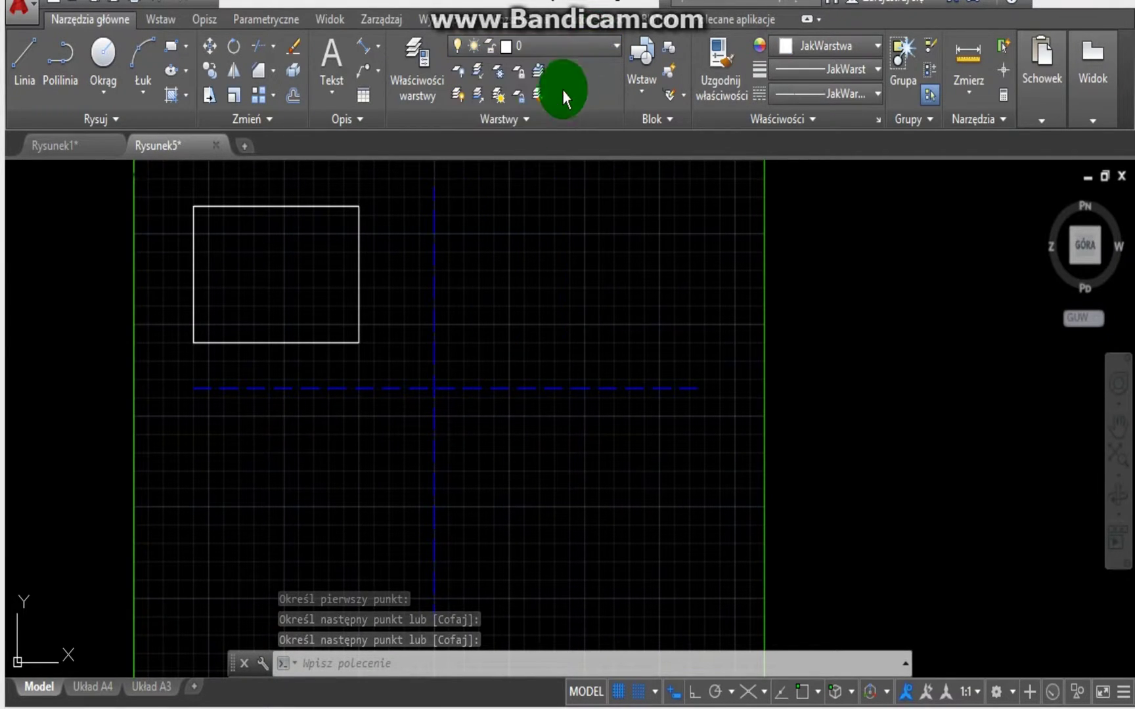
click(258, 68)
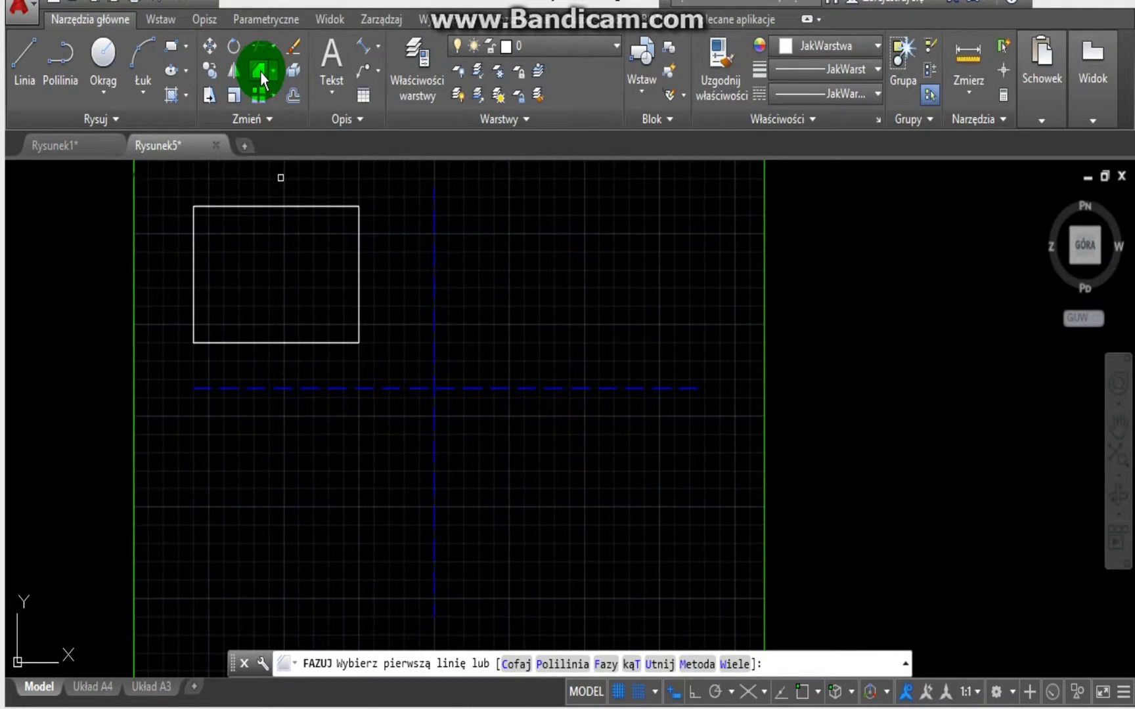
click(631, 665)
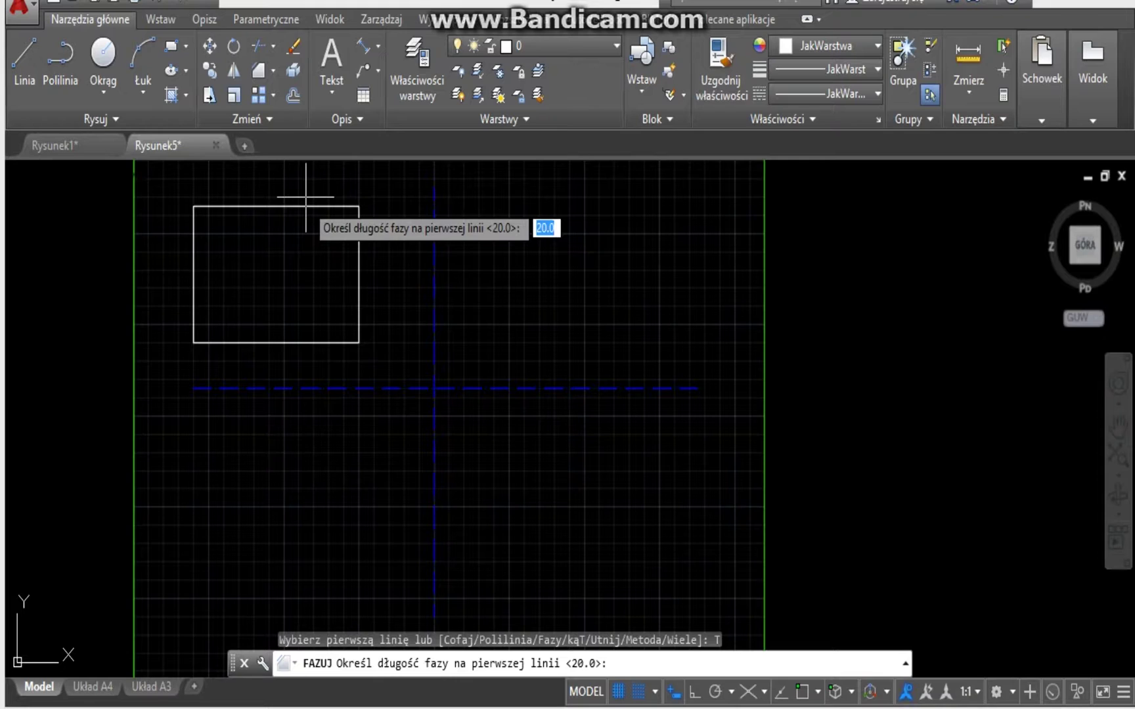
click(619, 665)
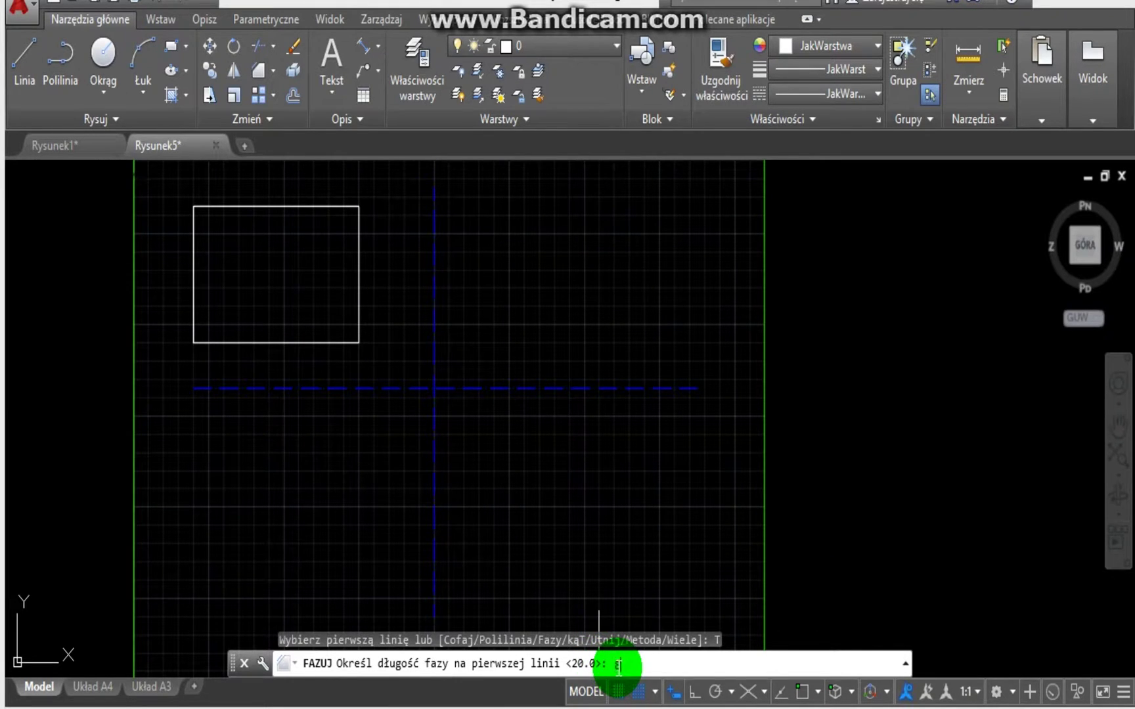
key(Return)
click(585, 662)
drag(585, 662, 629, 664)
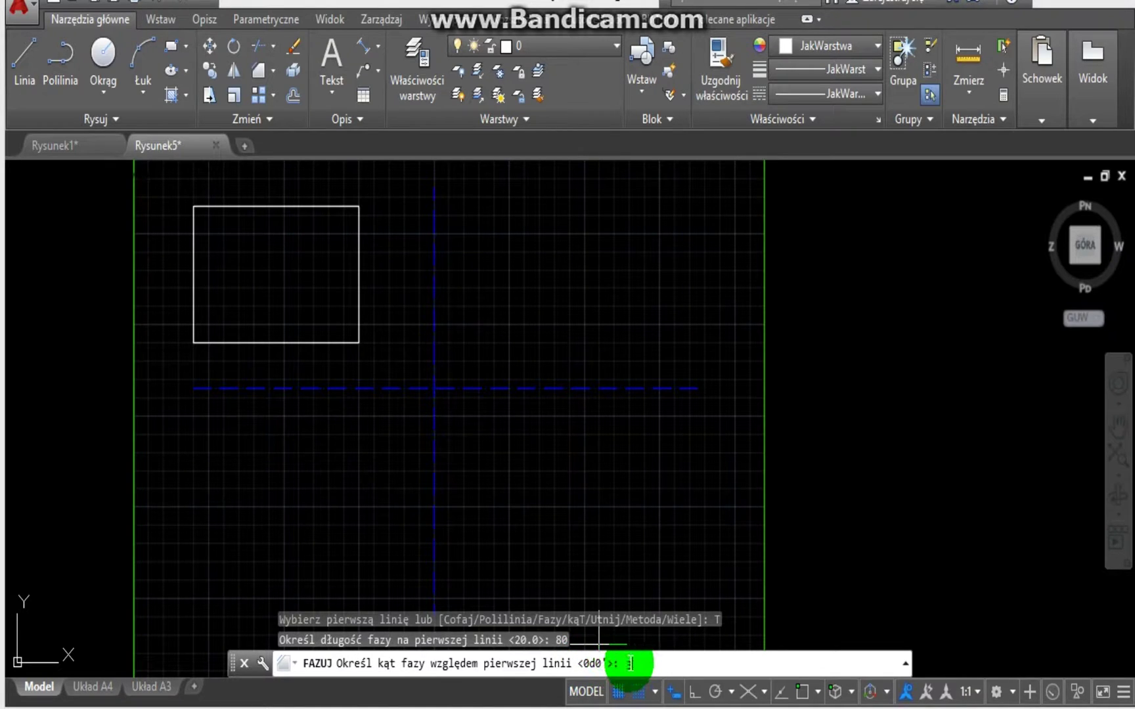
text(37)
key(Return)
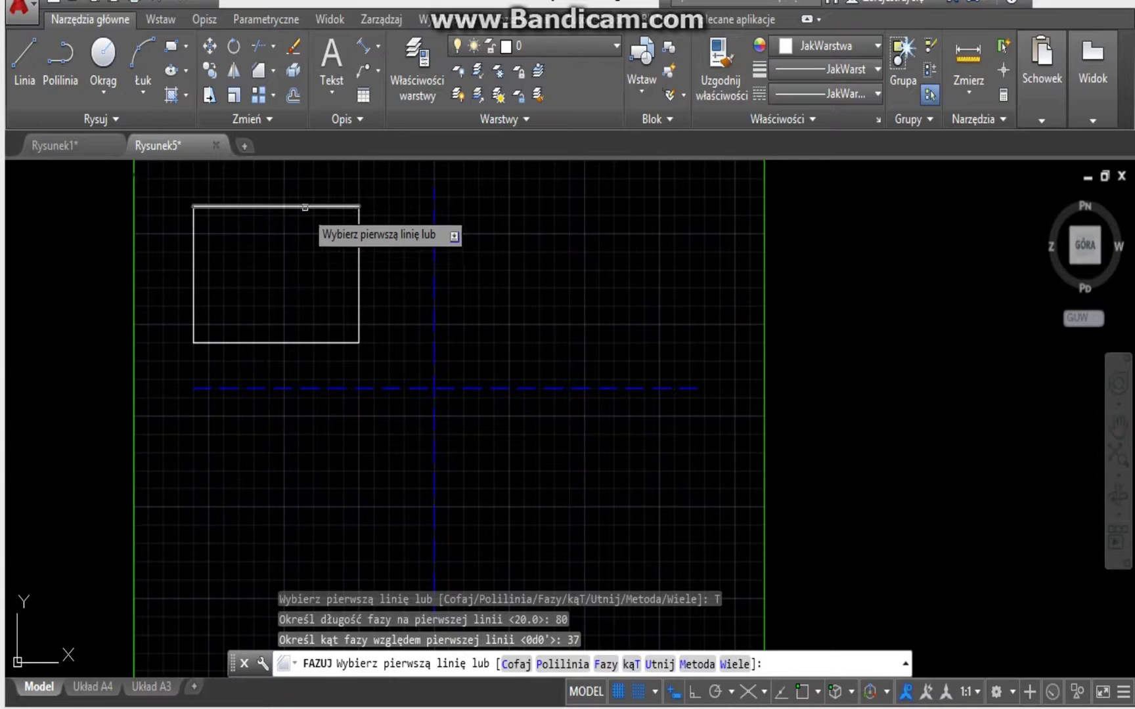
click(304, 207)
click(194, 306)
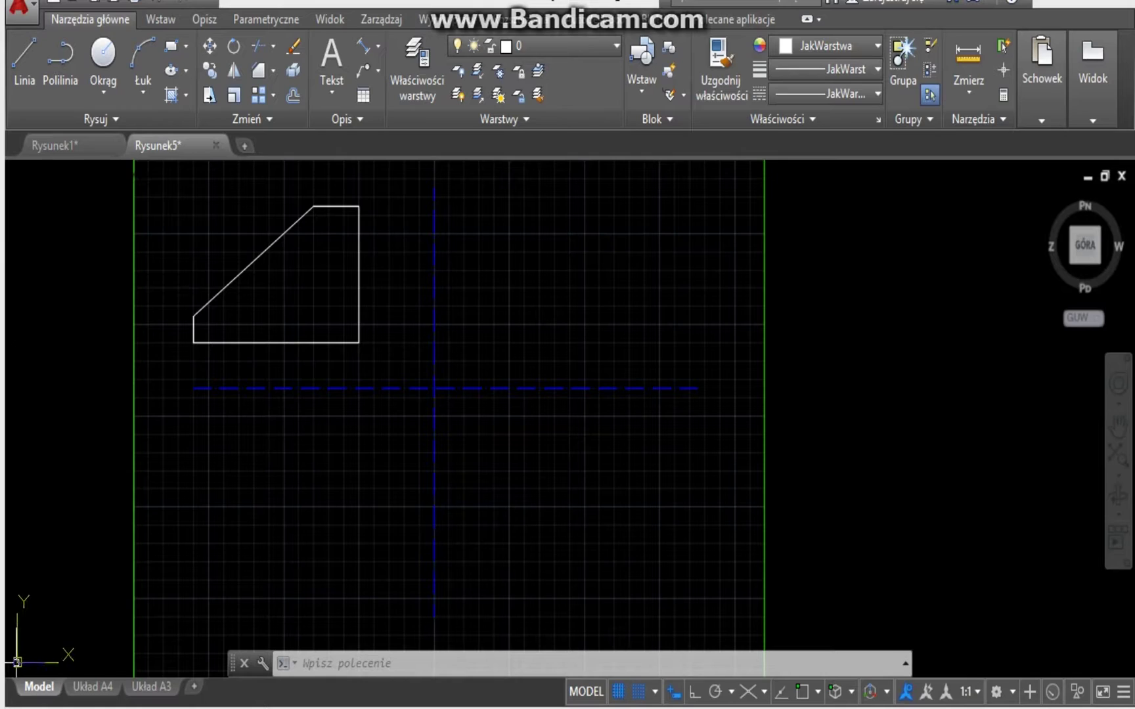
mouse_move(18, 671)
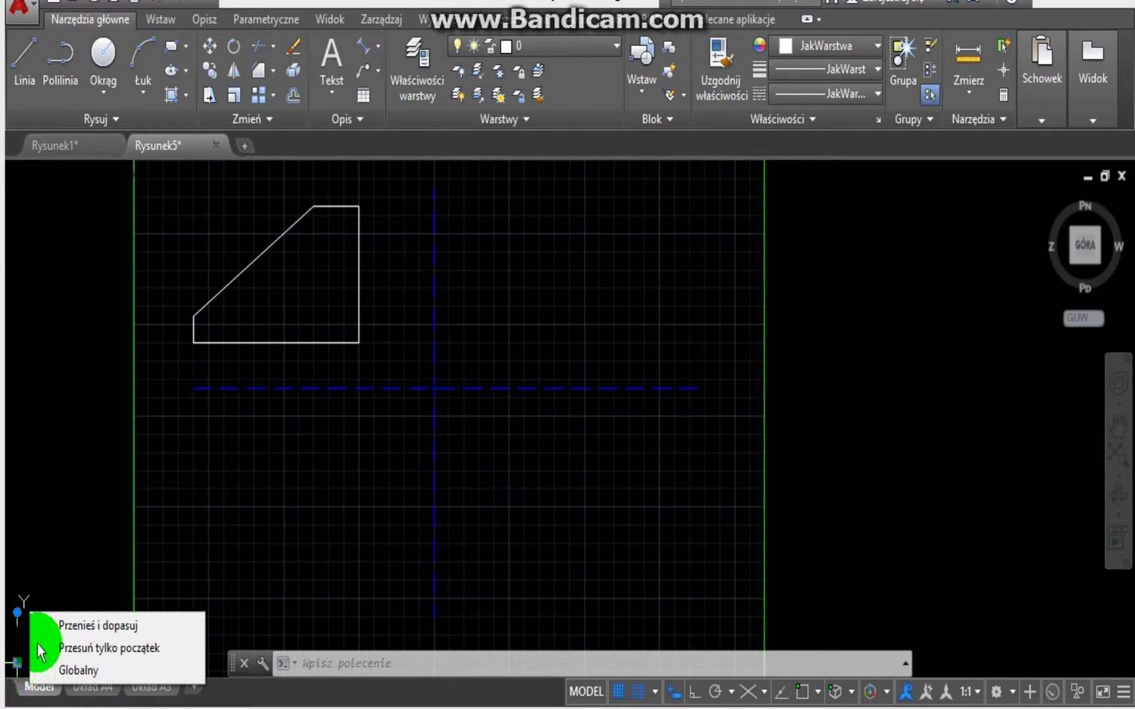
click(62, 626)
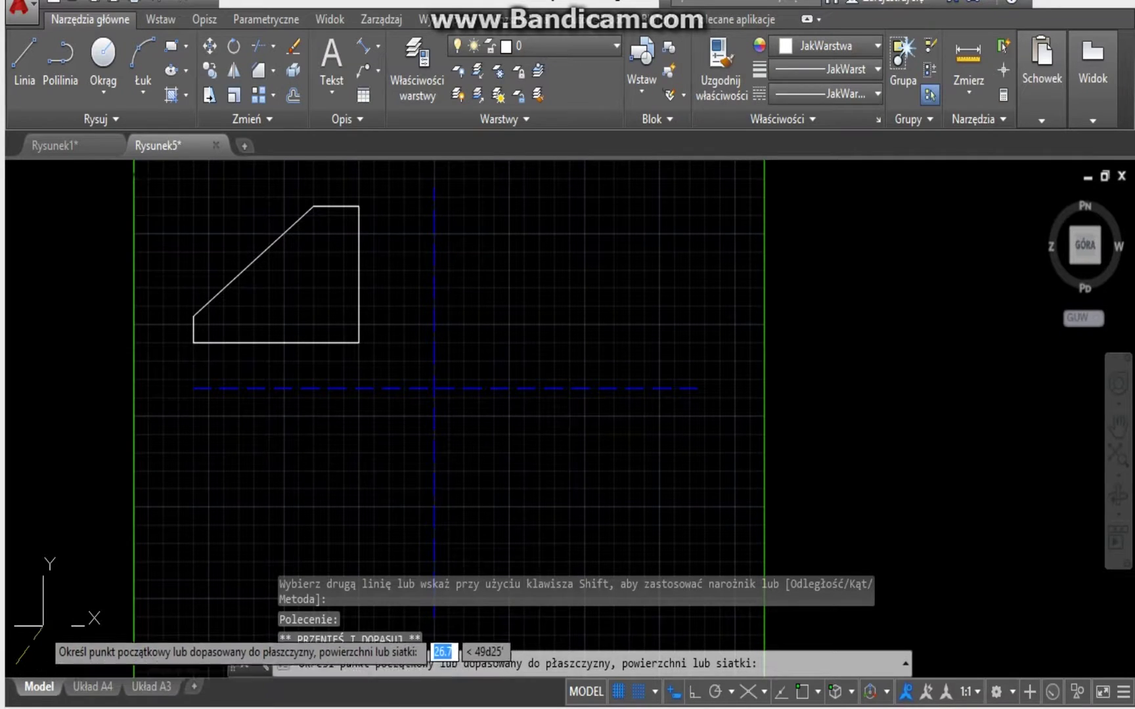
key(Escape)
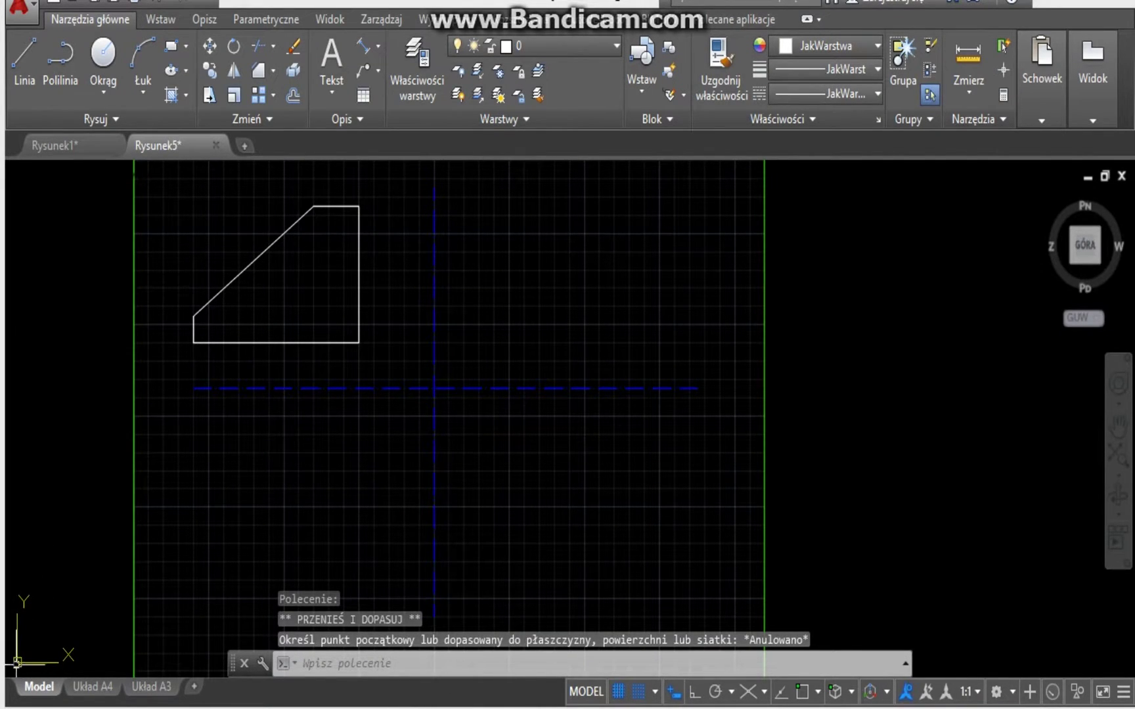
mouse_move(17, 662)
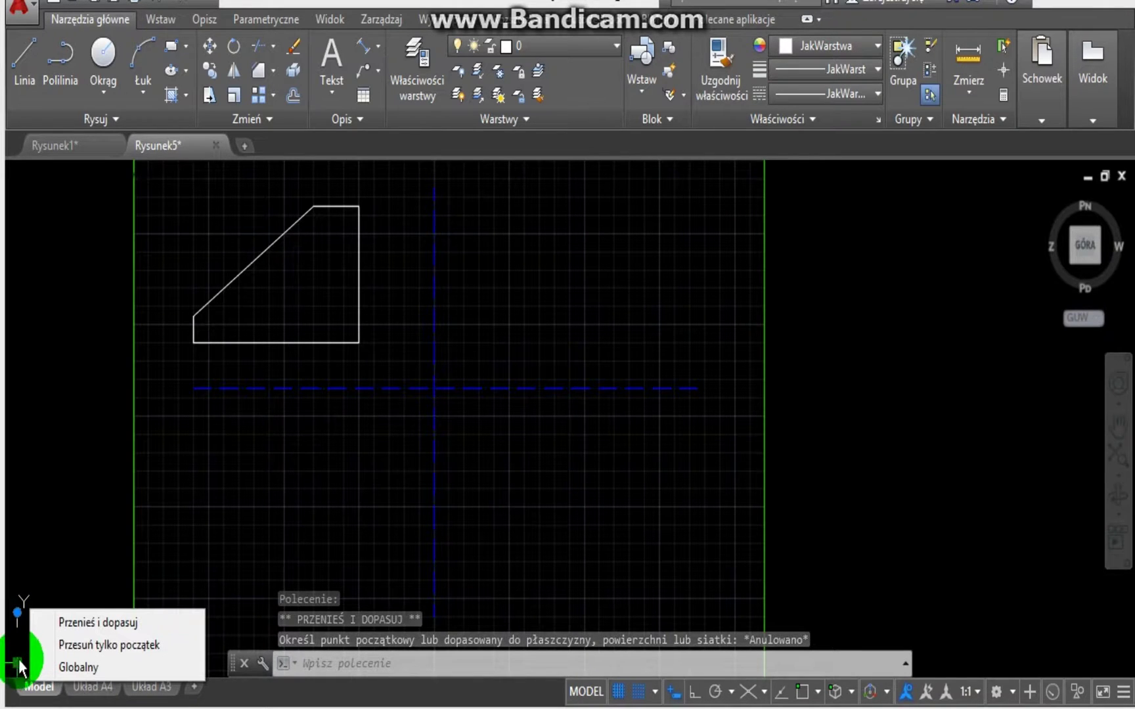
click(62, 620)
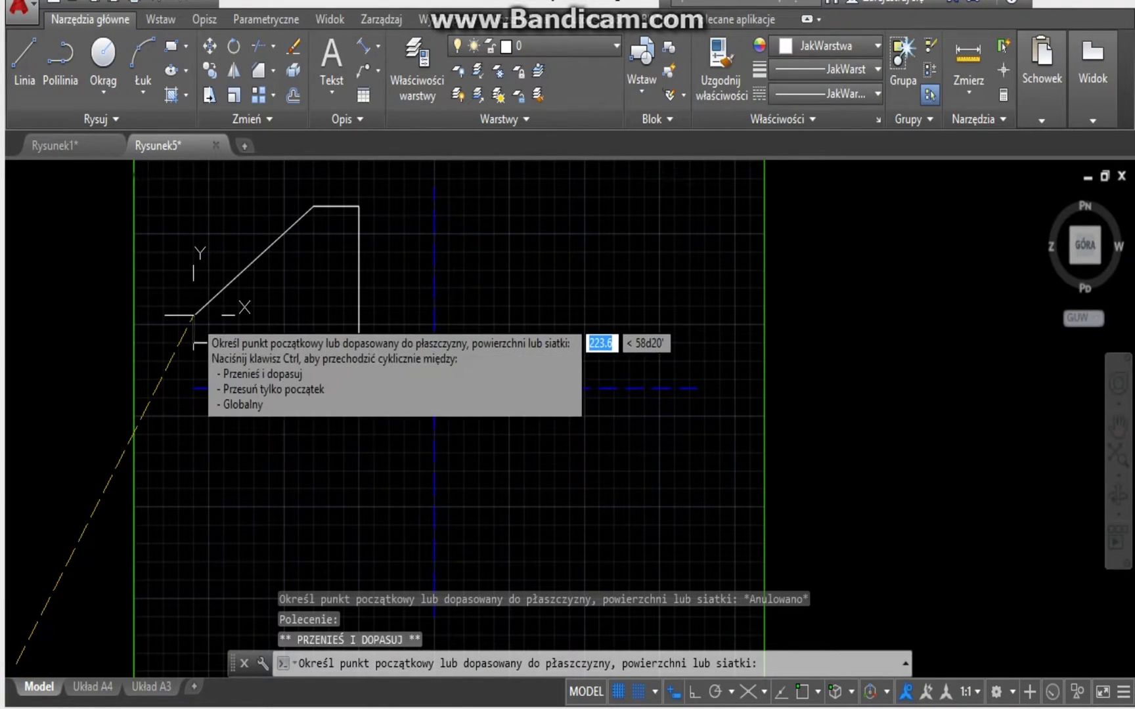
click(807, 701)
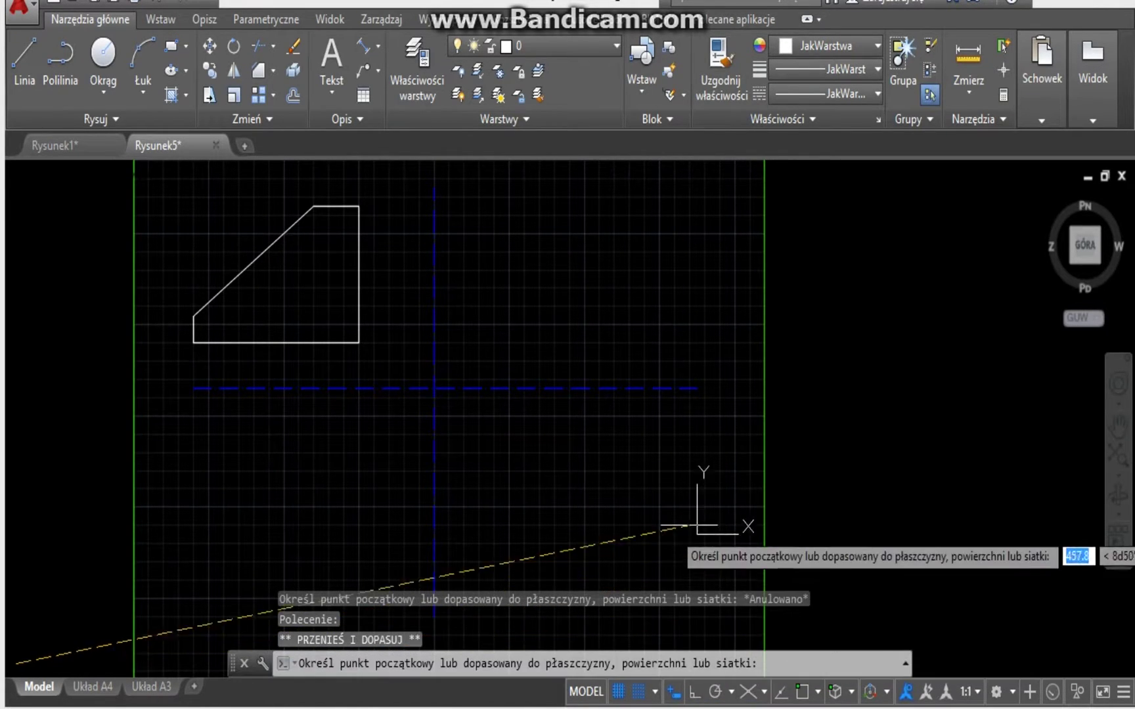
key(Escape)
Enable the Koniec object snap, switch off Symetria, and turn on object snapping and object snap tracking.
click(818, 699)
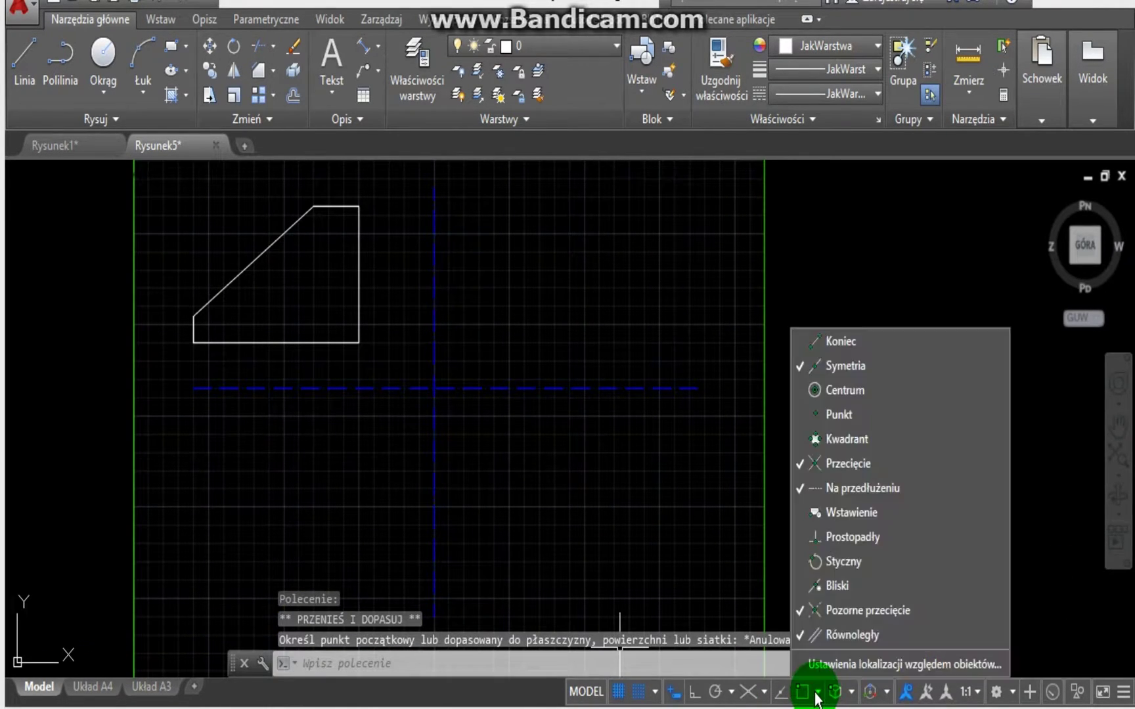
click(830, 342)
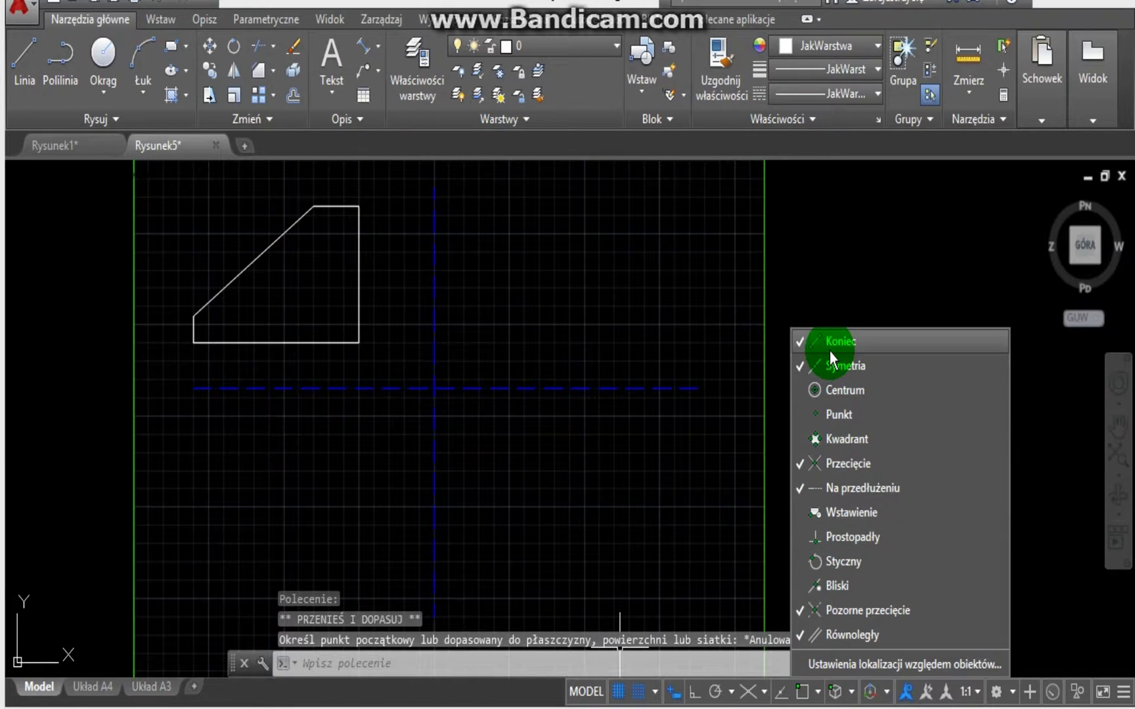
click(827, 367)
click(651, 644)
click(830, 697)
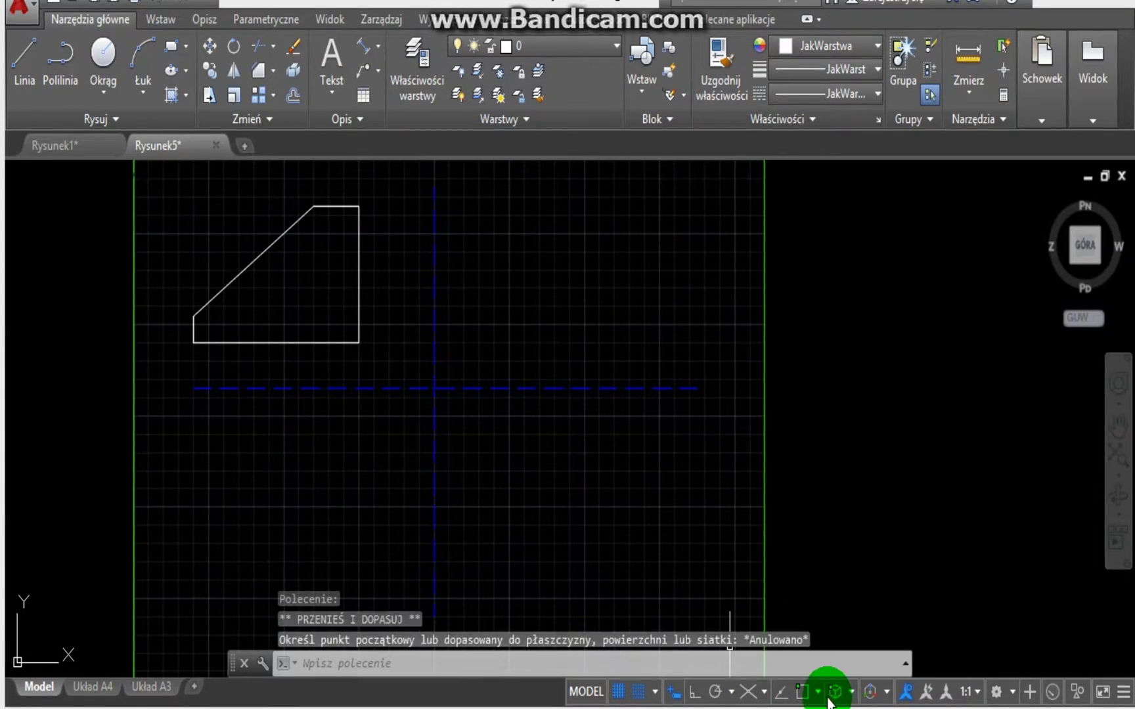
click(781, 692)
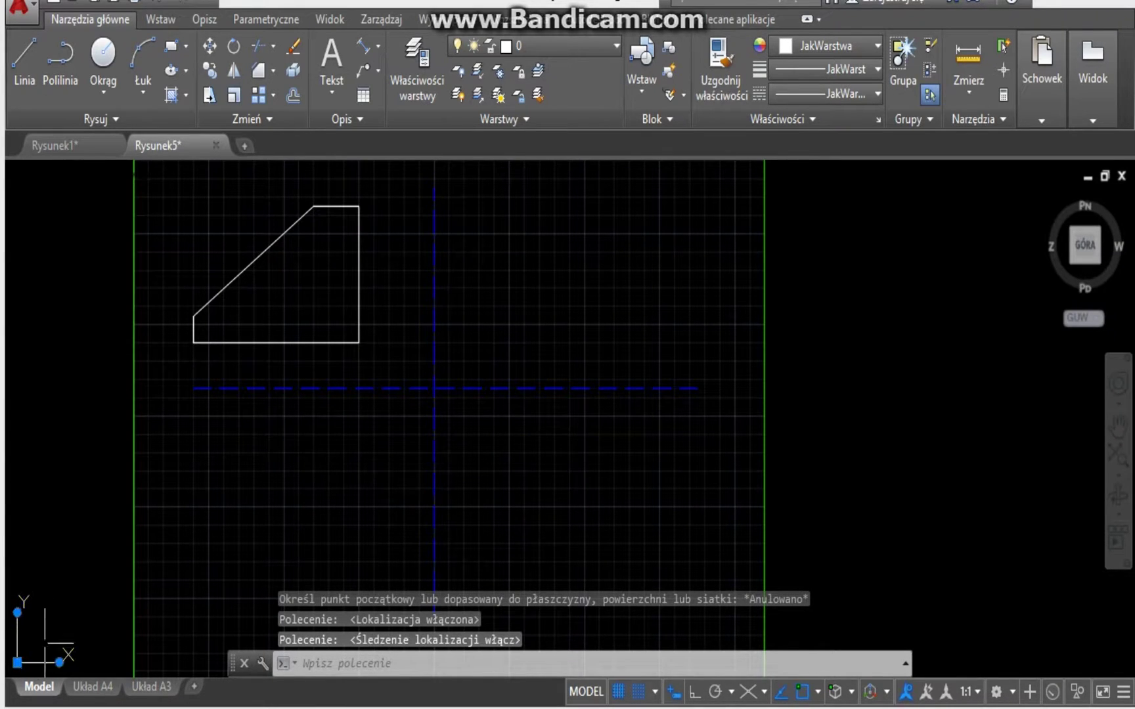
Move the UCS origin to the lower end of the sloped edge and align its X axis with the slope's upper end.
click(17, 662)
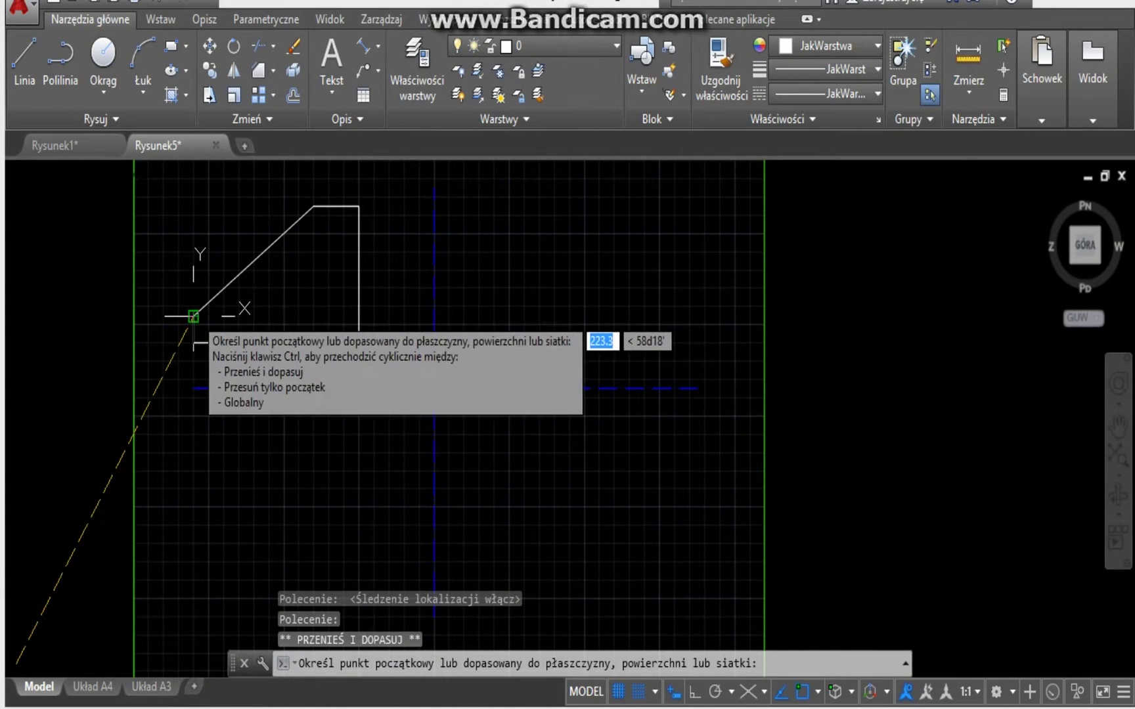
click(193, 317)
mouse_move(194, 316)
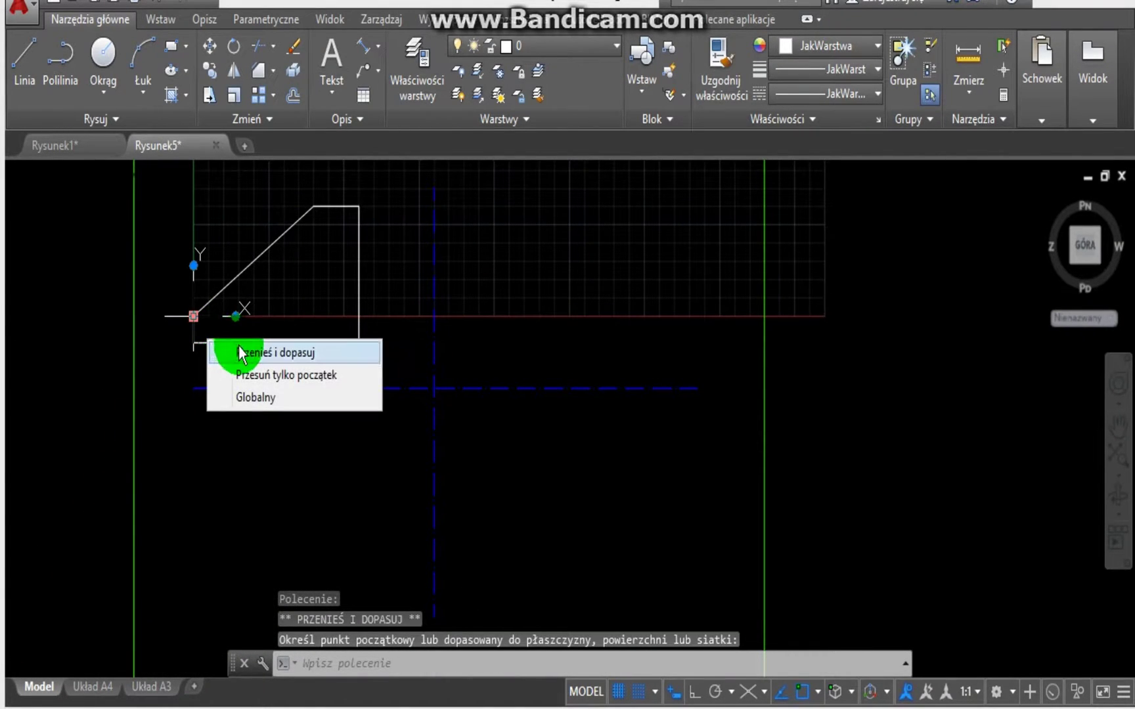
click(236, 316)
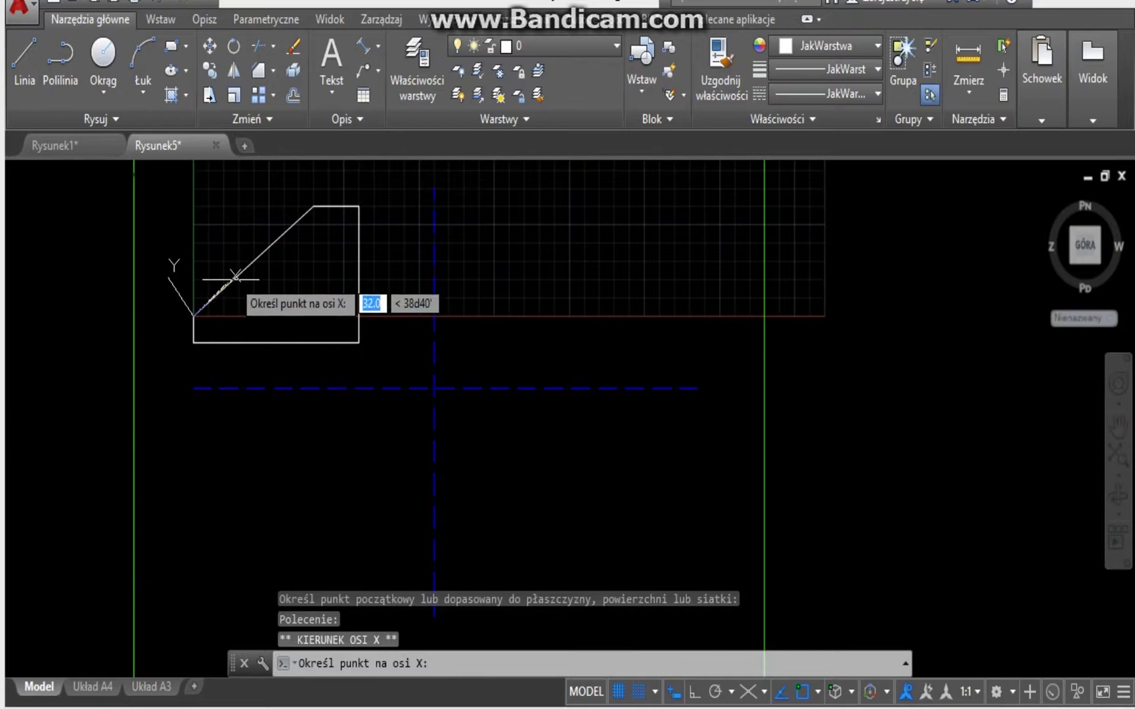
click(315, 206)
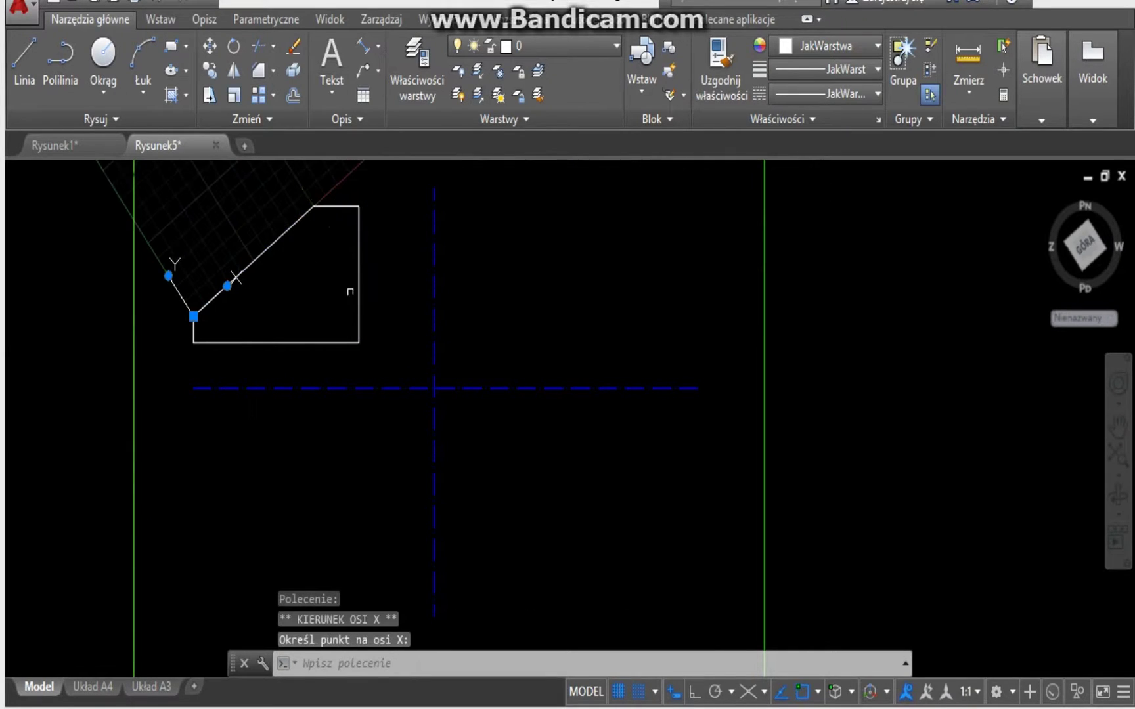
middle_drag(314, 293, 373, 393)
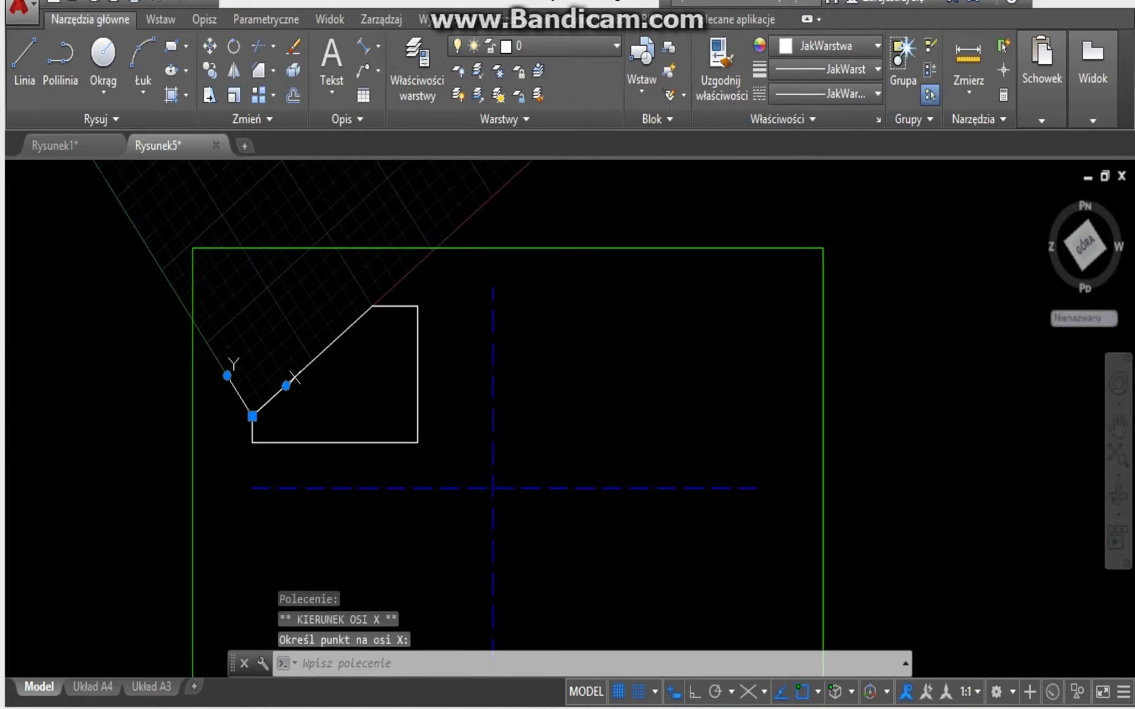
scroll(358, 394, up, 2)
click(356, 400)
key(Escape)
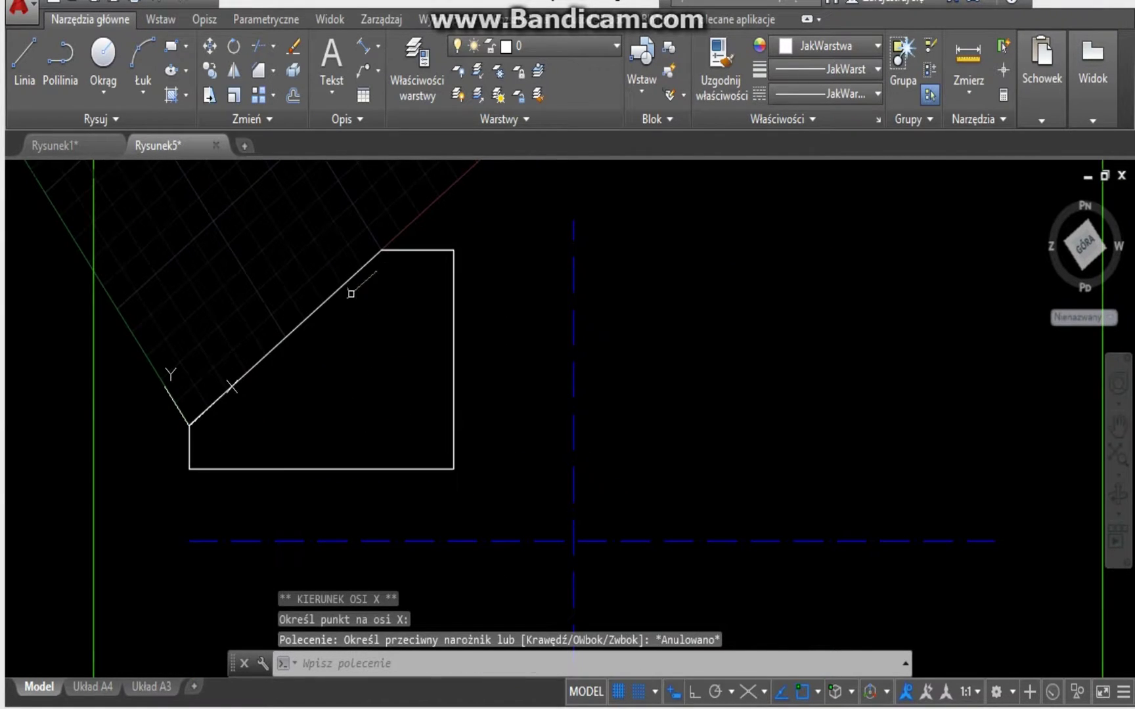
On the Linie niewidoczne layer, draw a pocket outline into the block from near the slope's upper end, 20 deep and 60 long, with orthogonal lines.
click(571, 48)
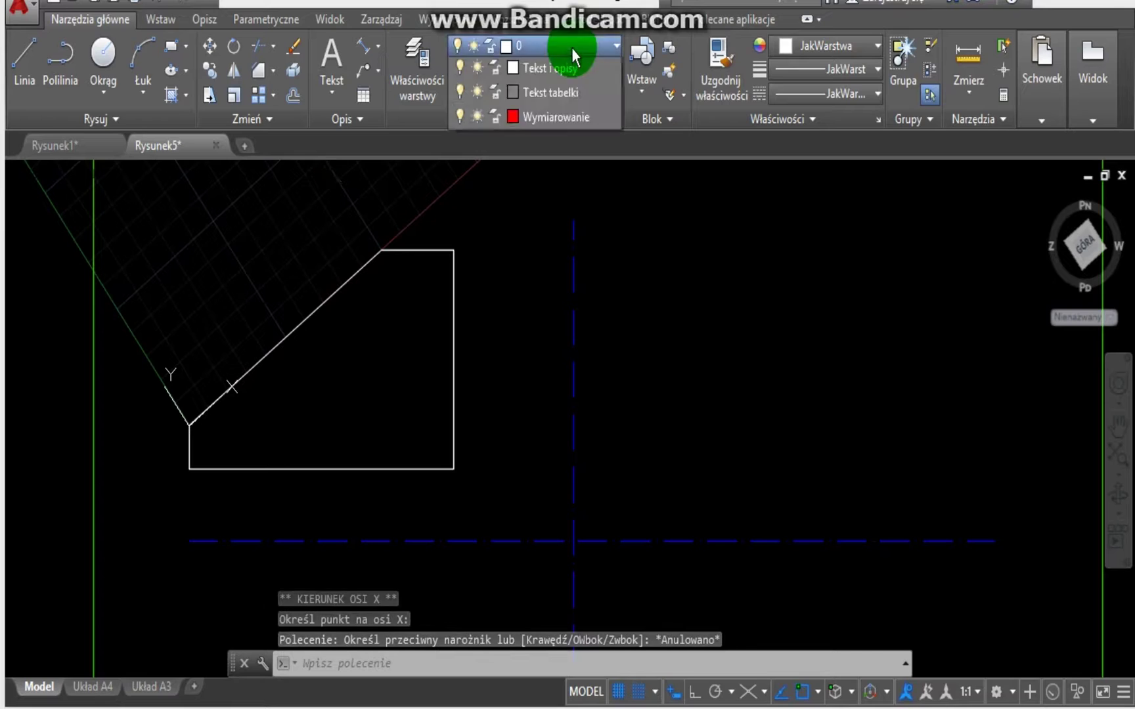
click(576, 265)
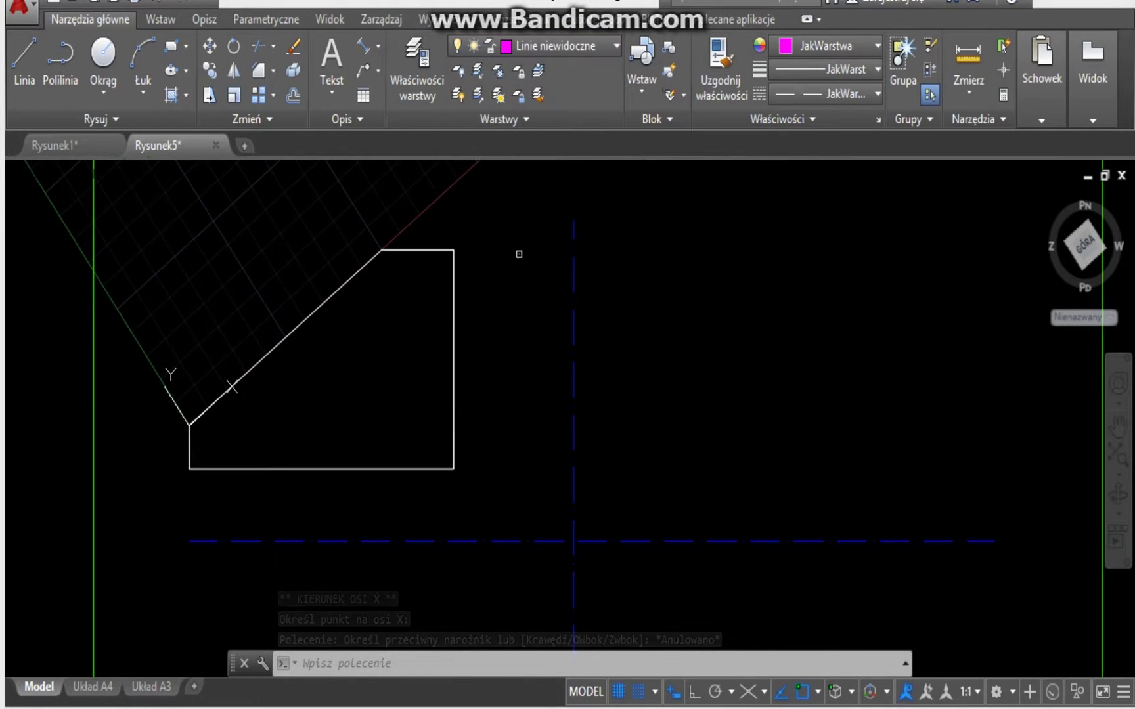
click(28, 63)
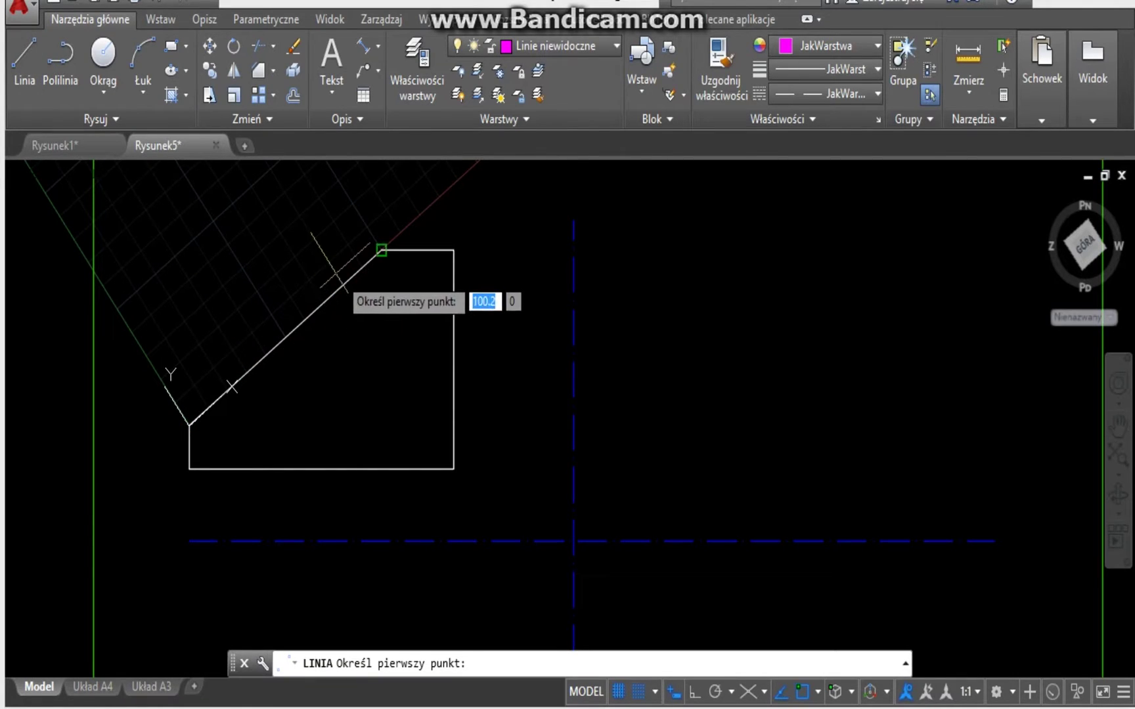
click(810, 693)
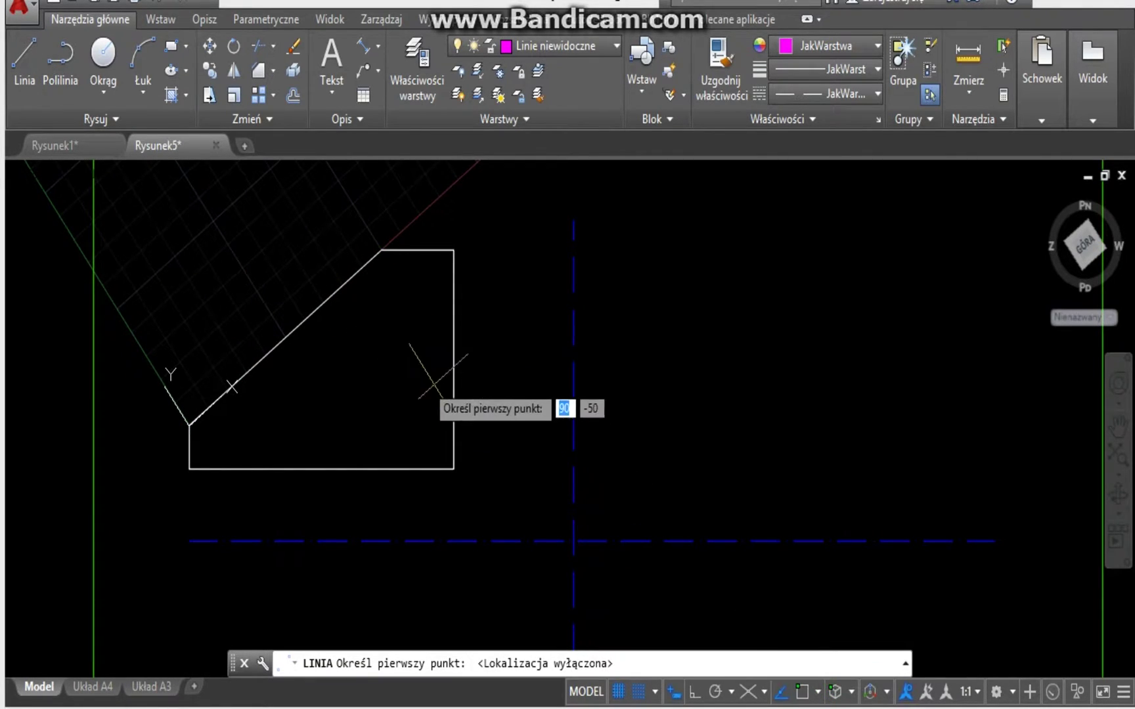
click(367, 314)
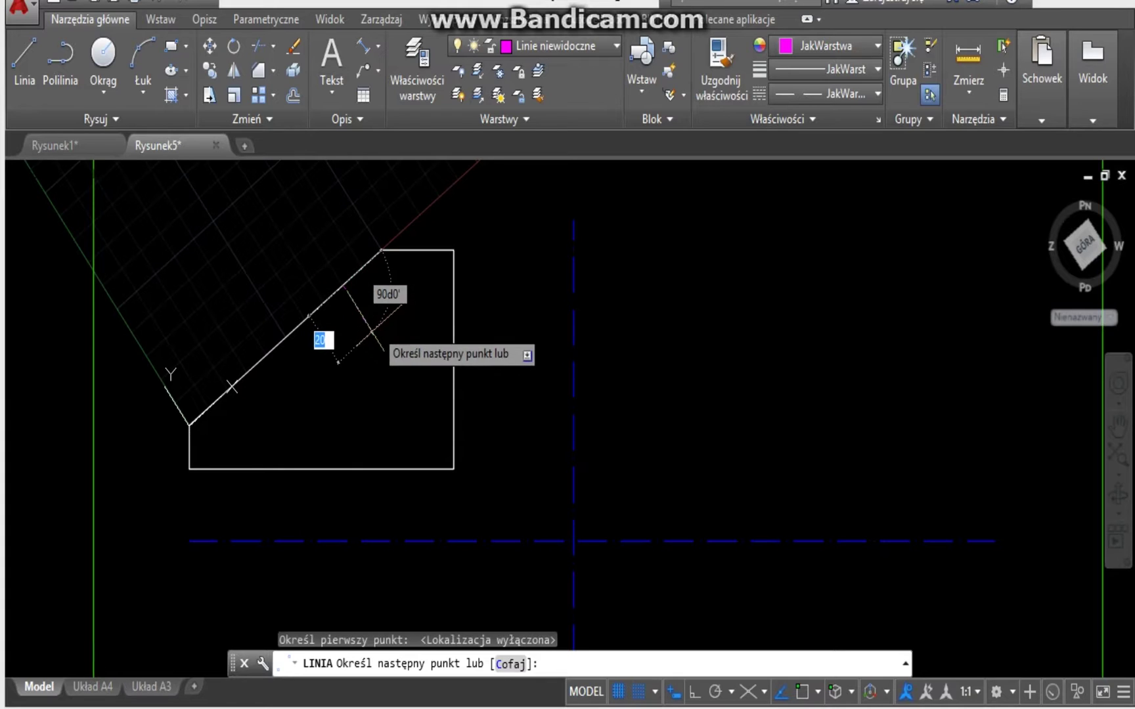
click(694, 691)
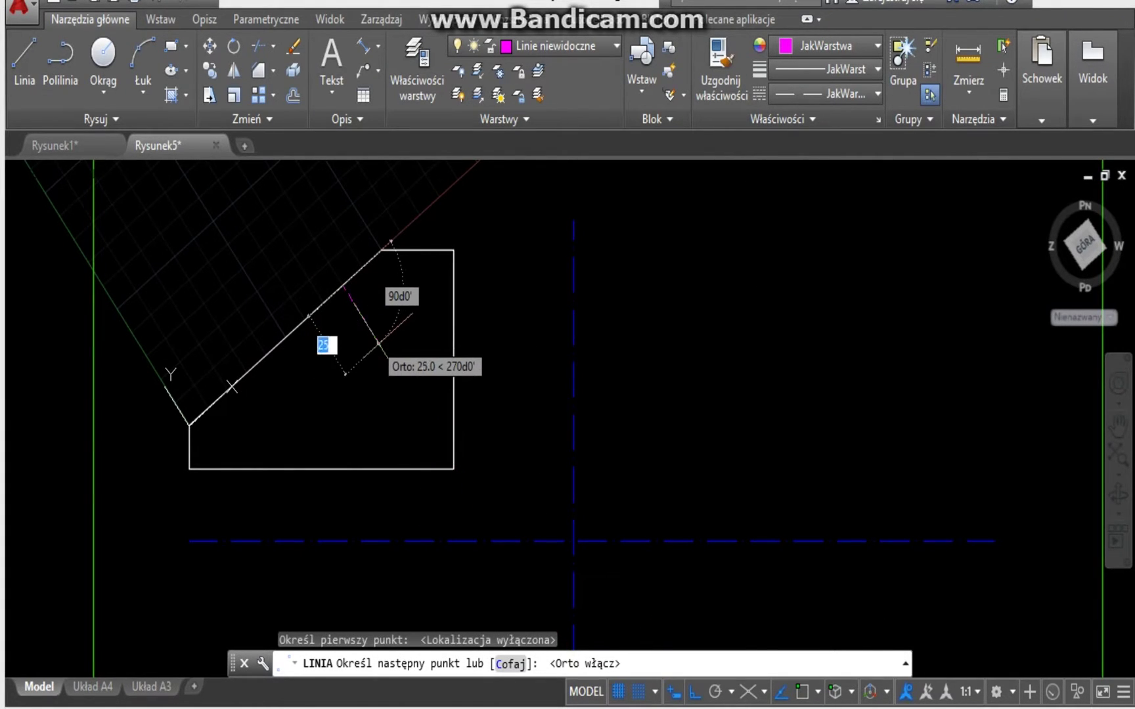
text(20)
key(Return)
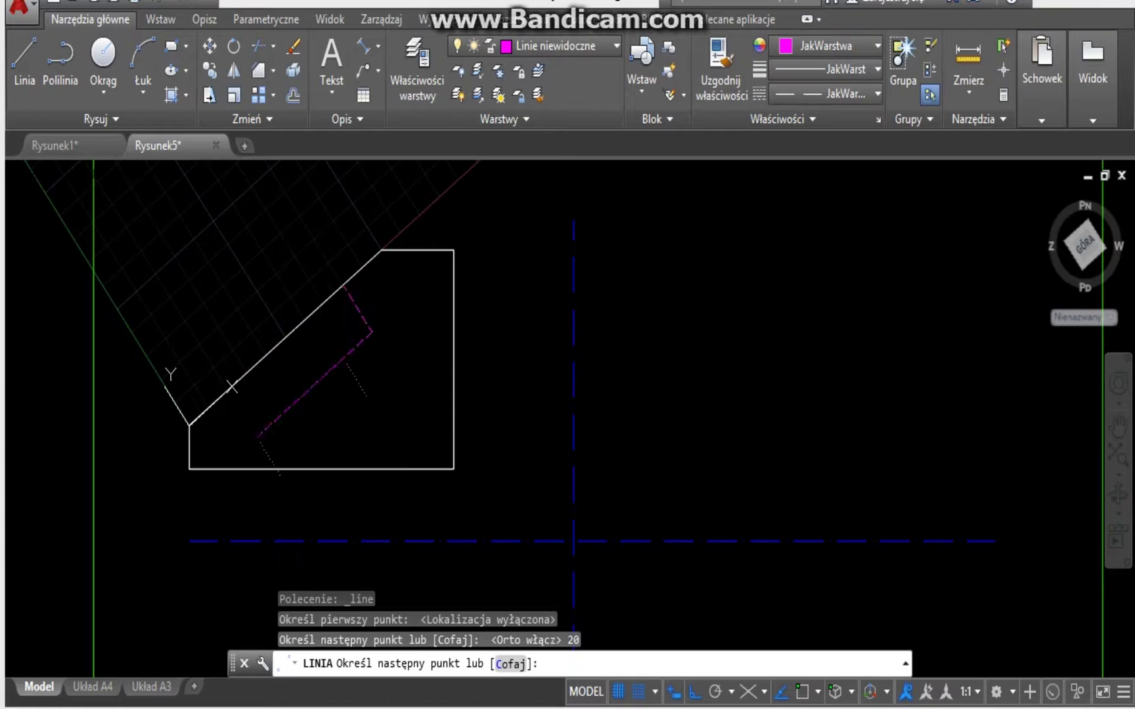
text(60)
key(Return)
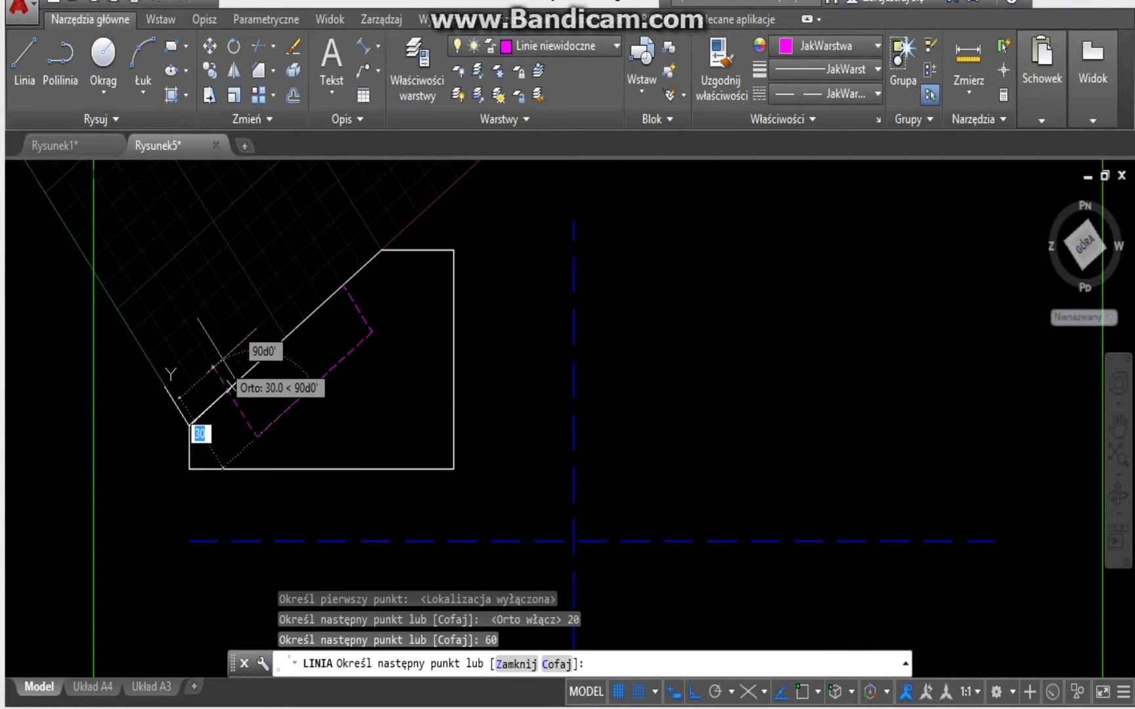
text(2)
key(Return)
key(Return)
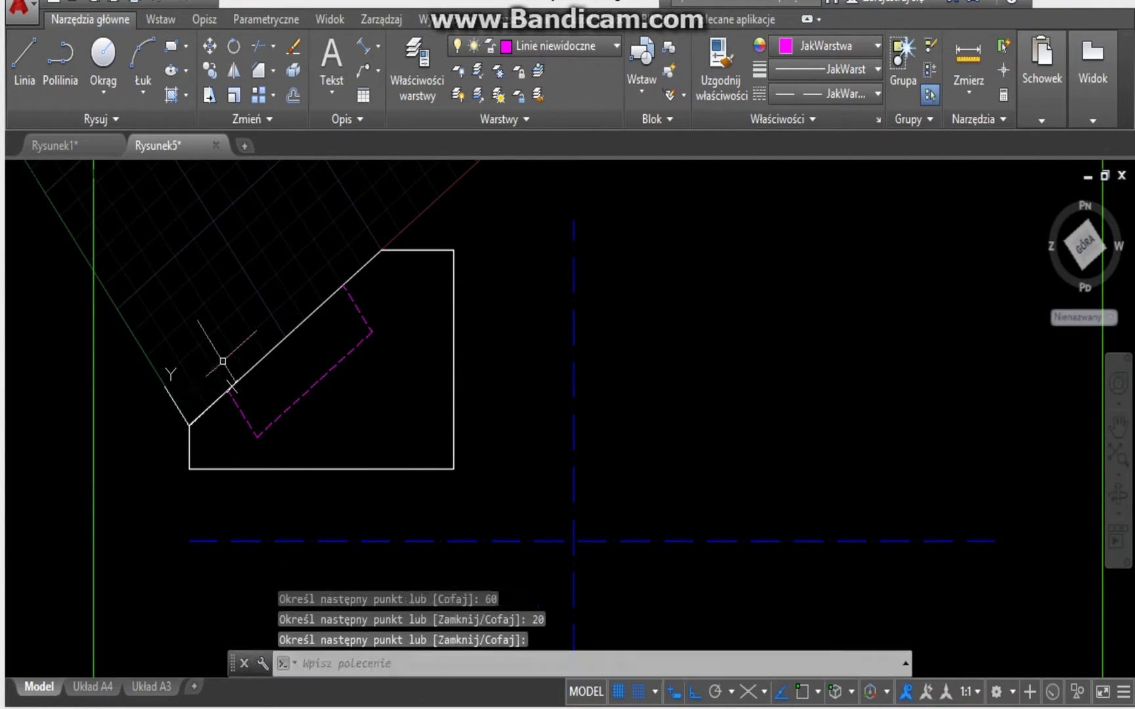
On the Osie layer, draw an axis about 55 long through the pocket's middle, perpendicular to the slope, and reset the UCS to Globalny.
click(553, 47)
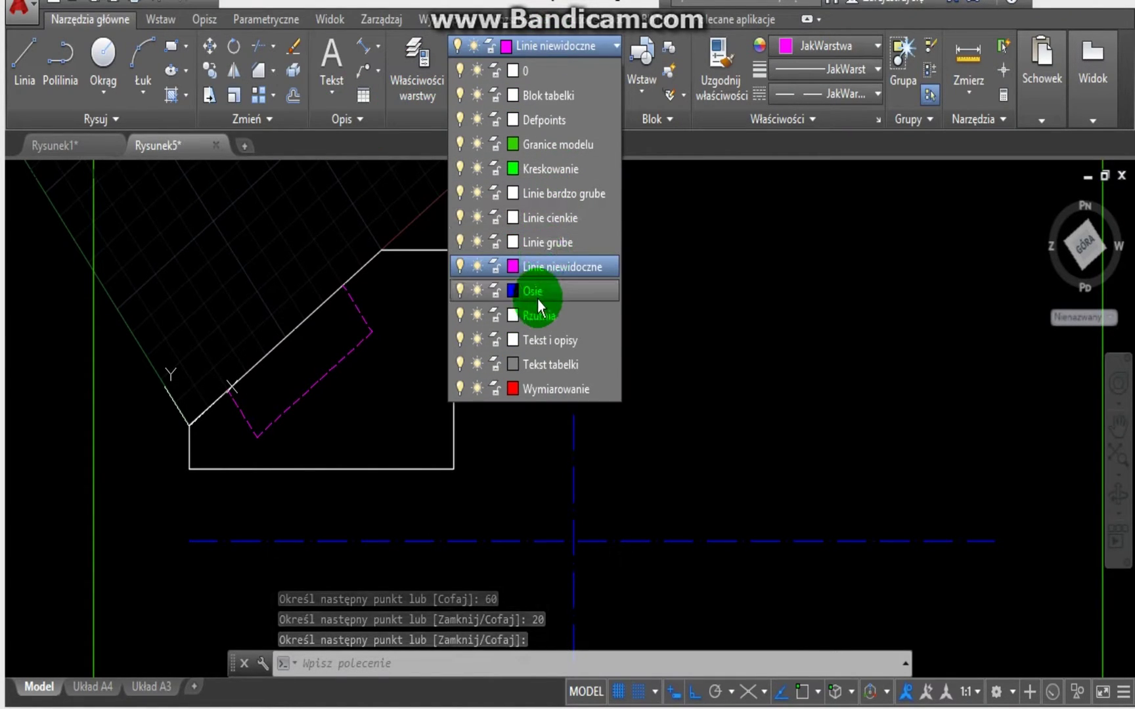
click(537, 299)
click(25, 66)
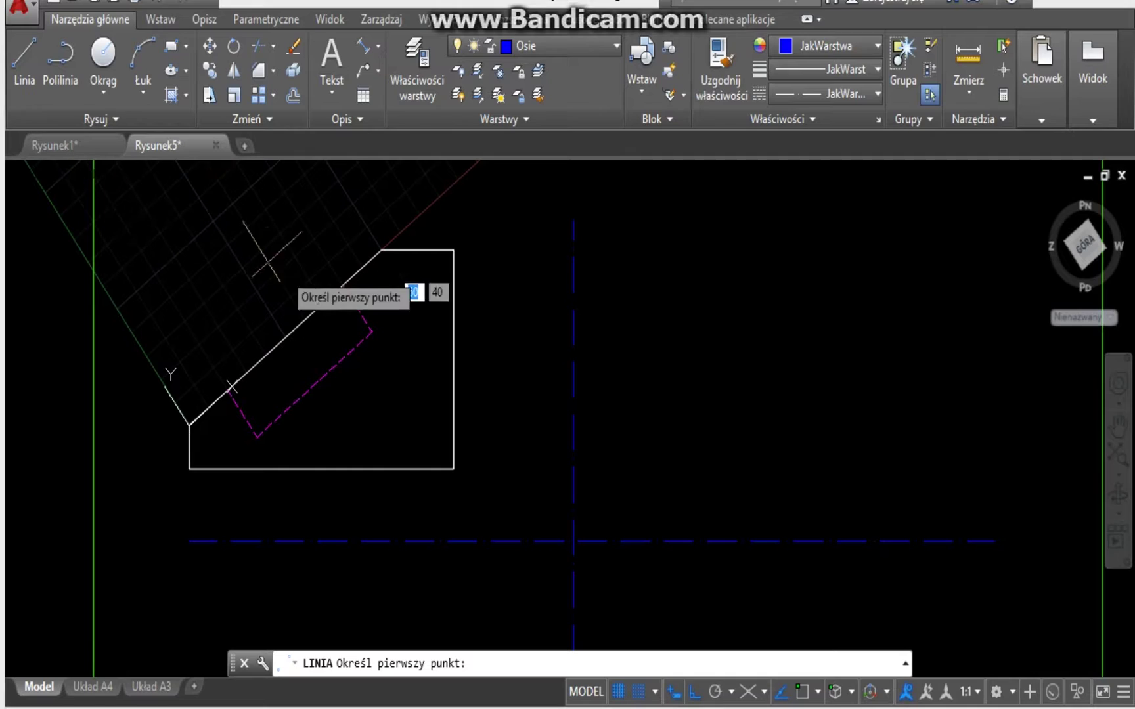
click(273, 323)
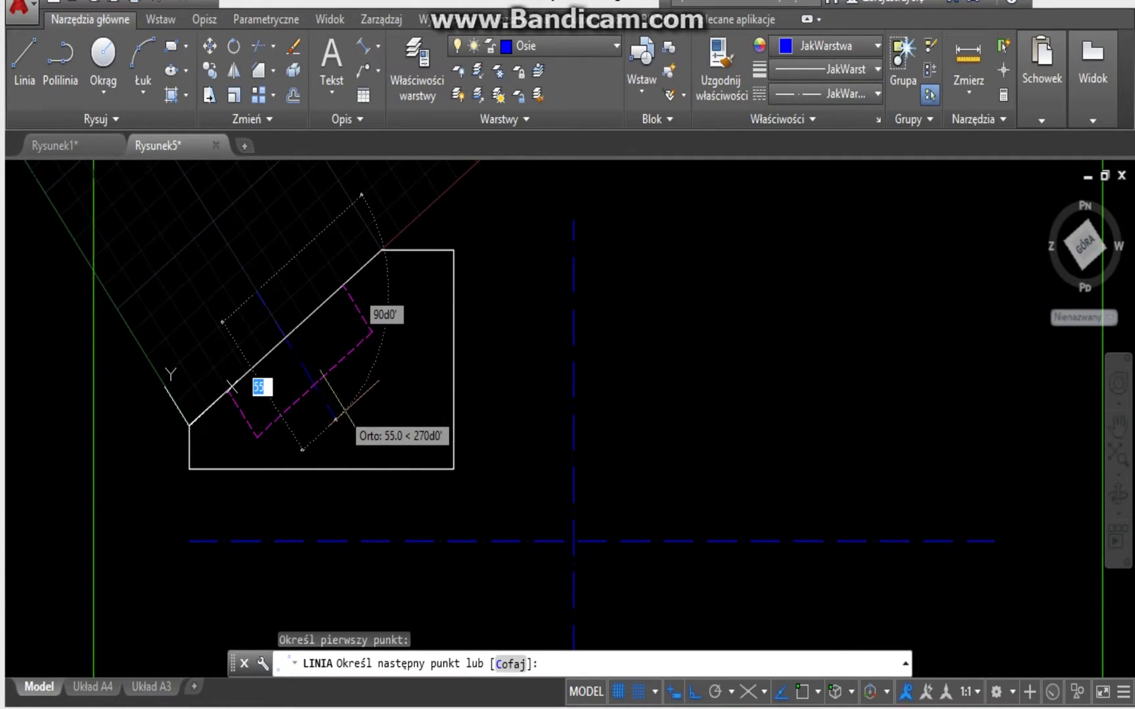
click(231, 386)
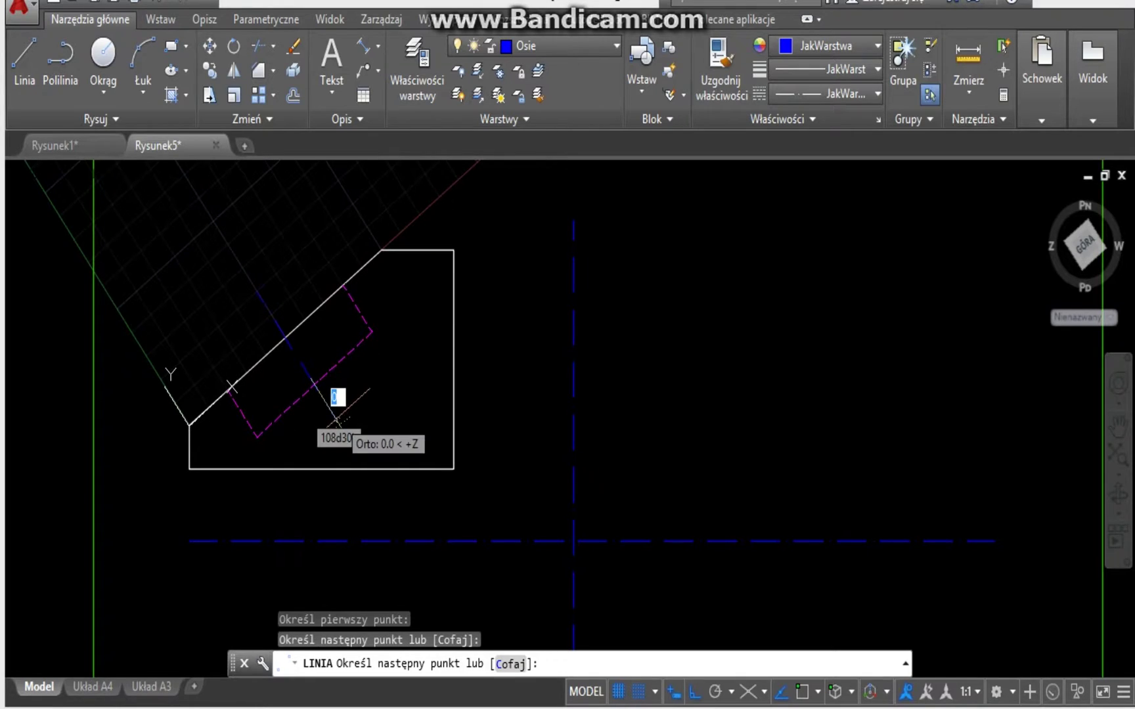
key(Return)
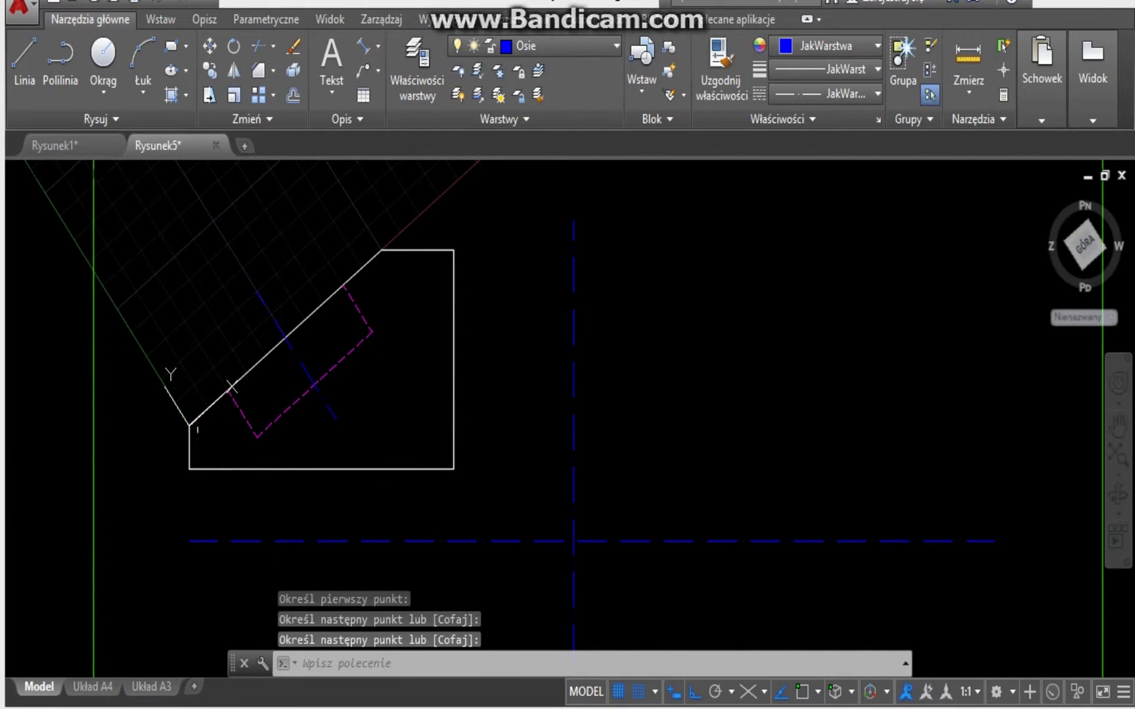
mouse_move(189, 427)
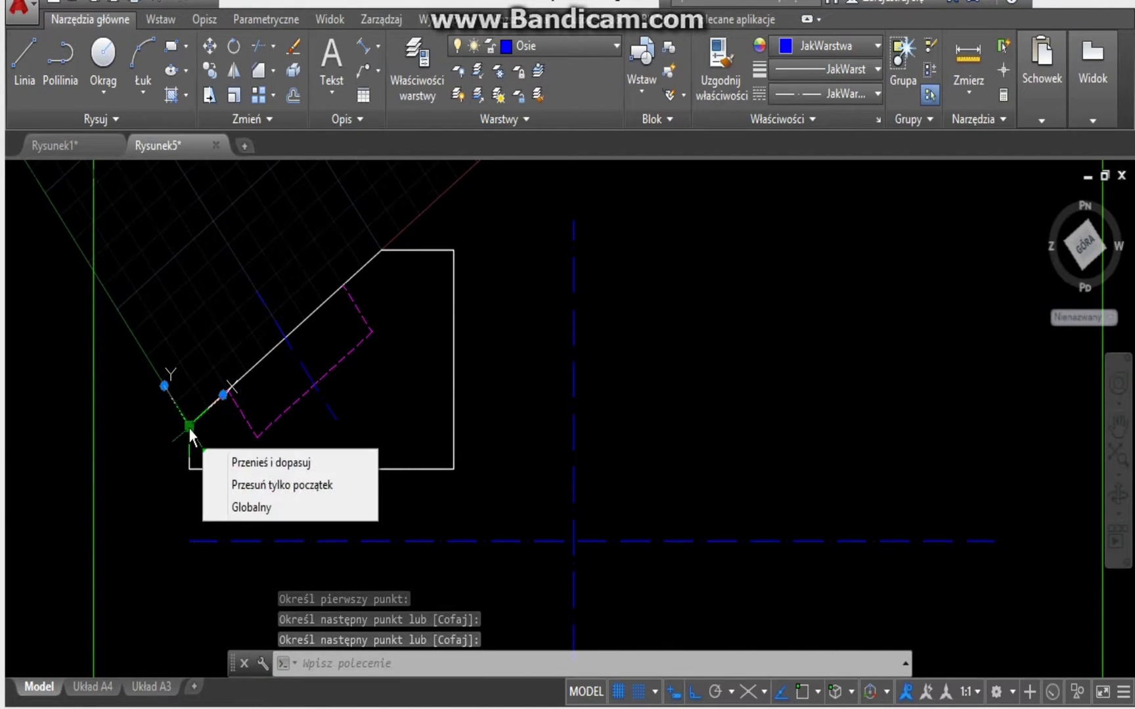
click(252, 507)
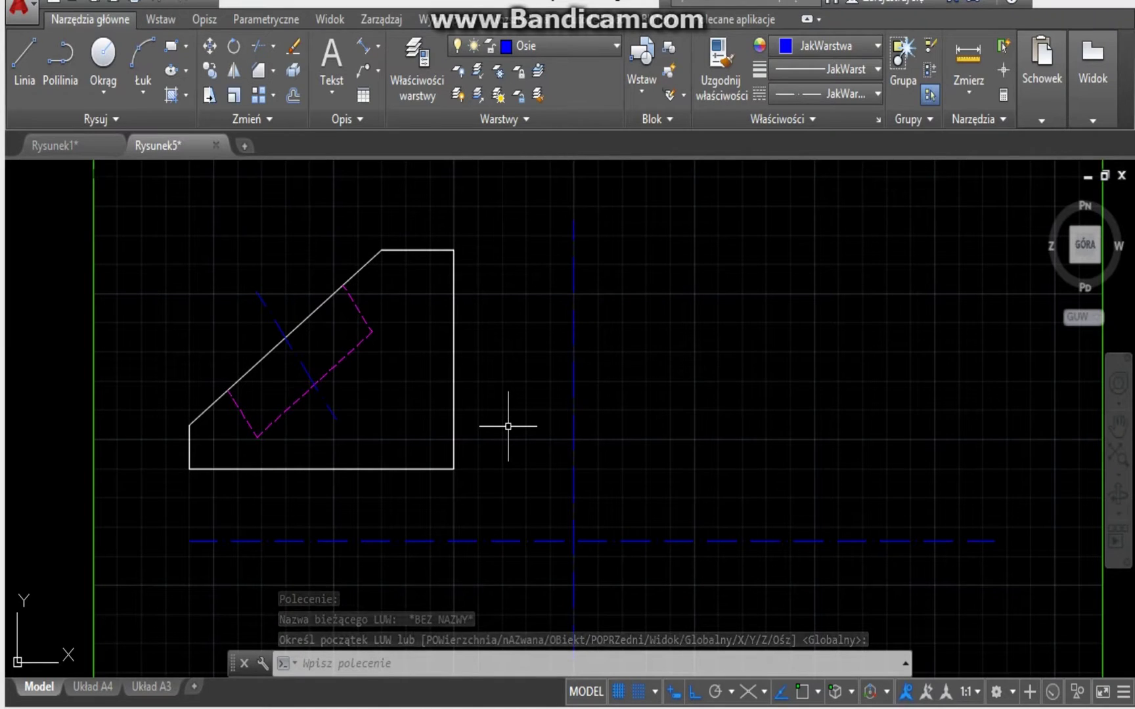
On layer 0, draw the side view's rectangle, 90 wide and 75 high, beyond the vertical axis, level with the front view.
click(588, 48)
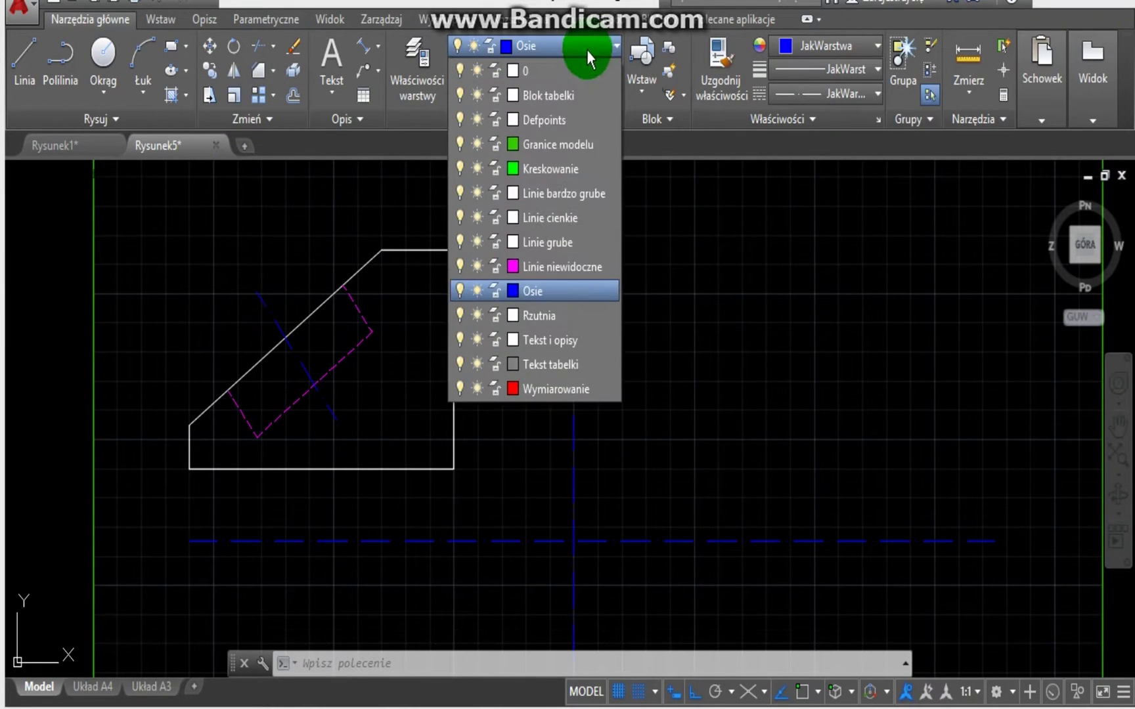
click(579, 69)
click(9, 84)
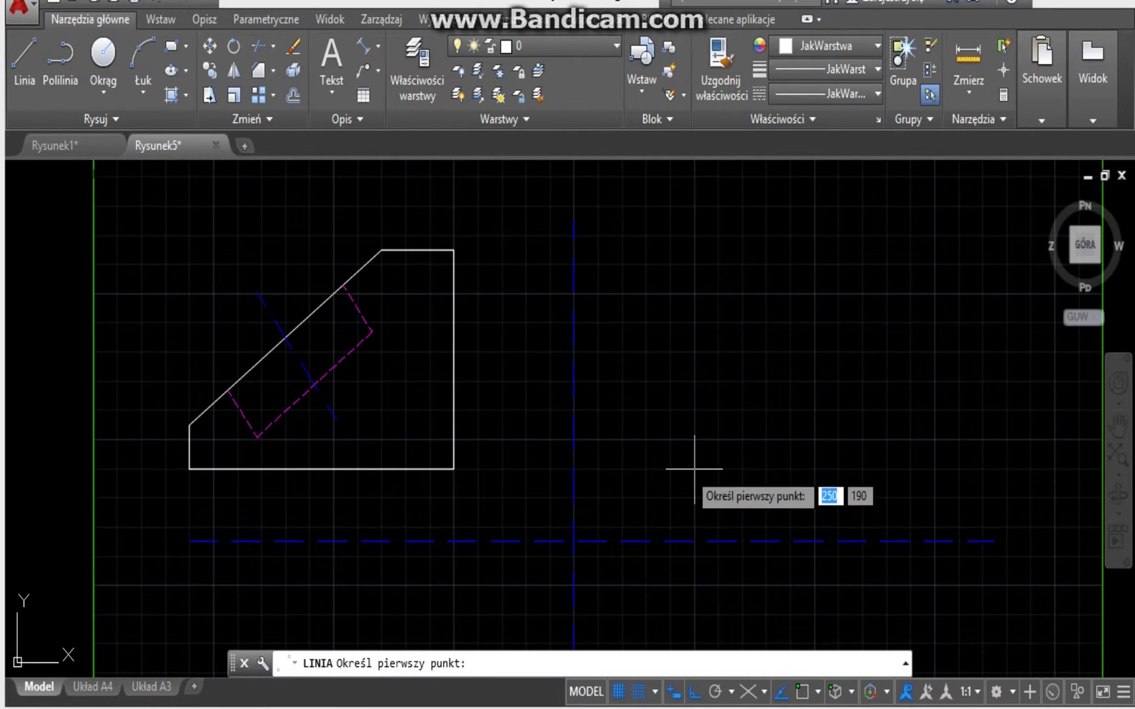
click(694, 468)
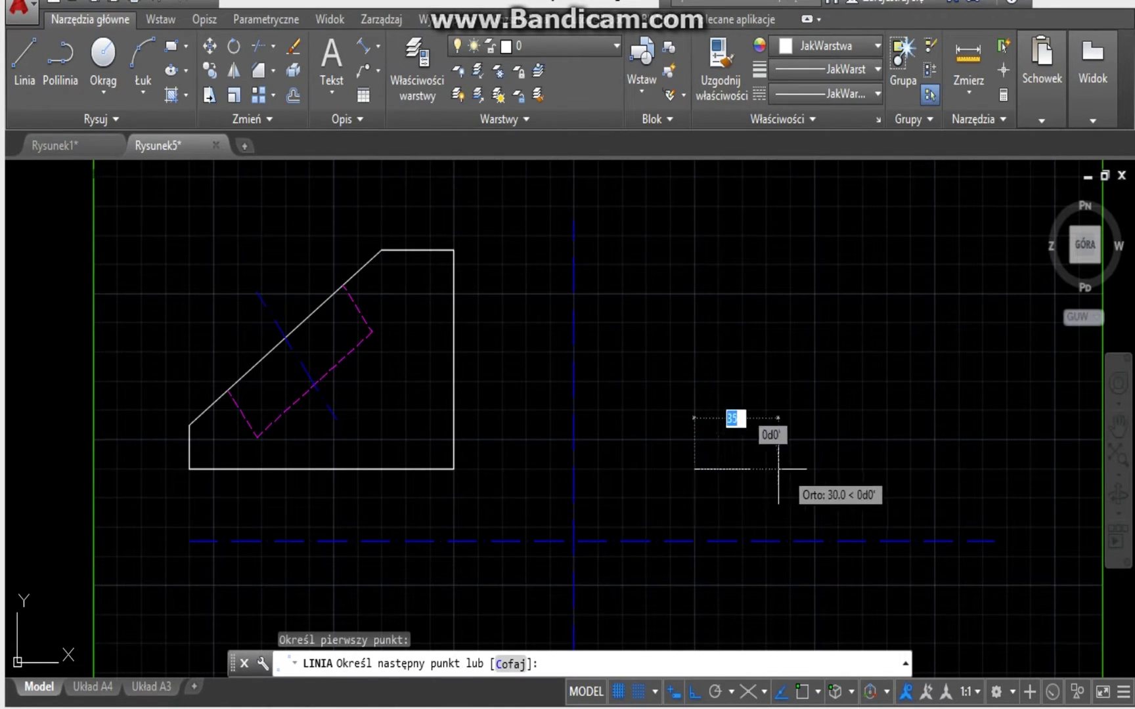
click(910, 469)
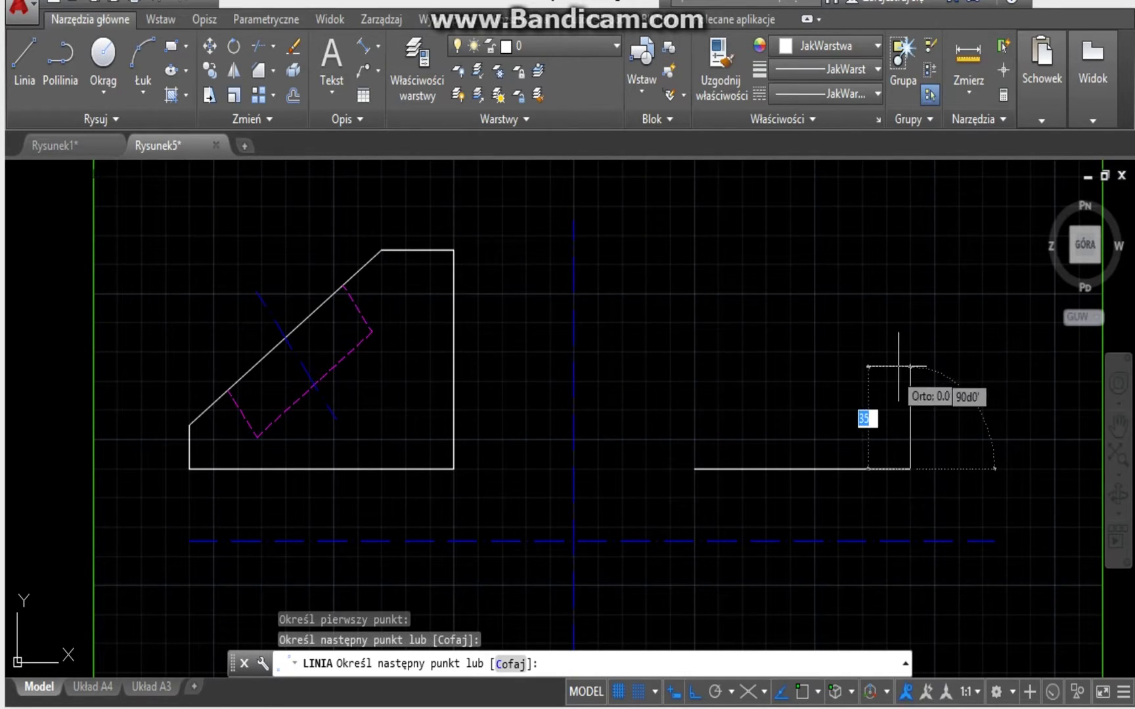
click(909, 249)
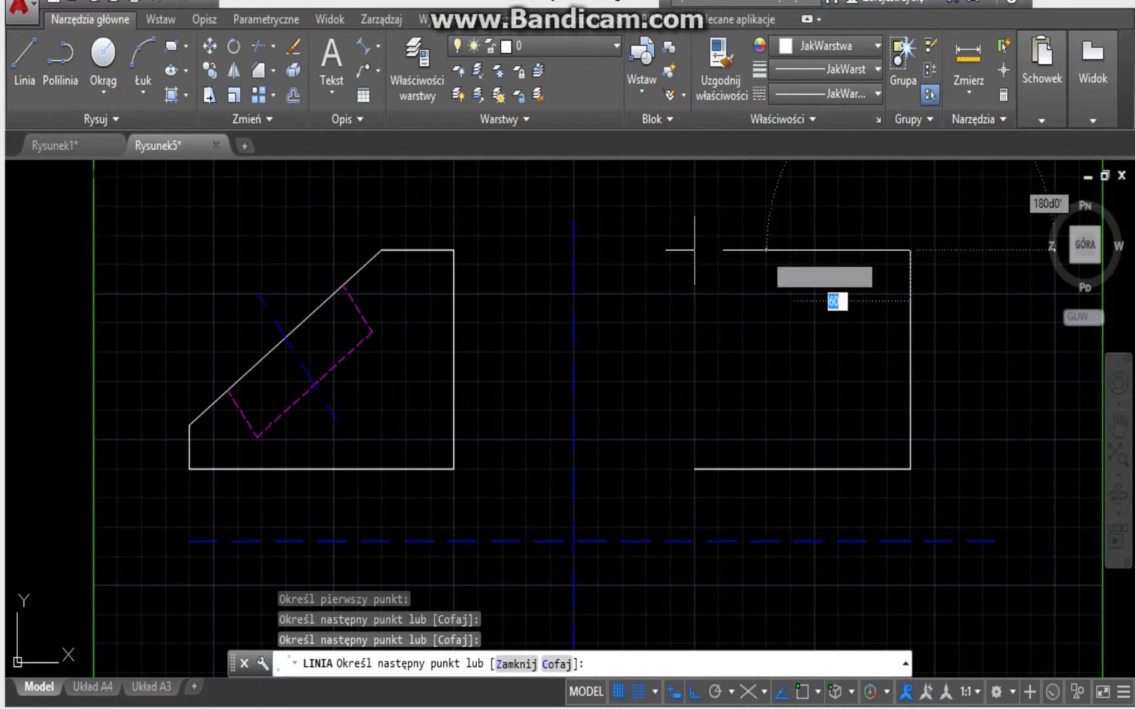
click(694, 249)
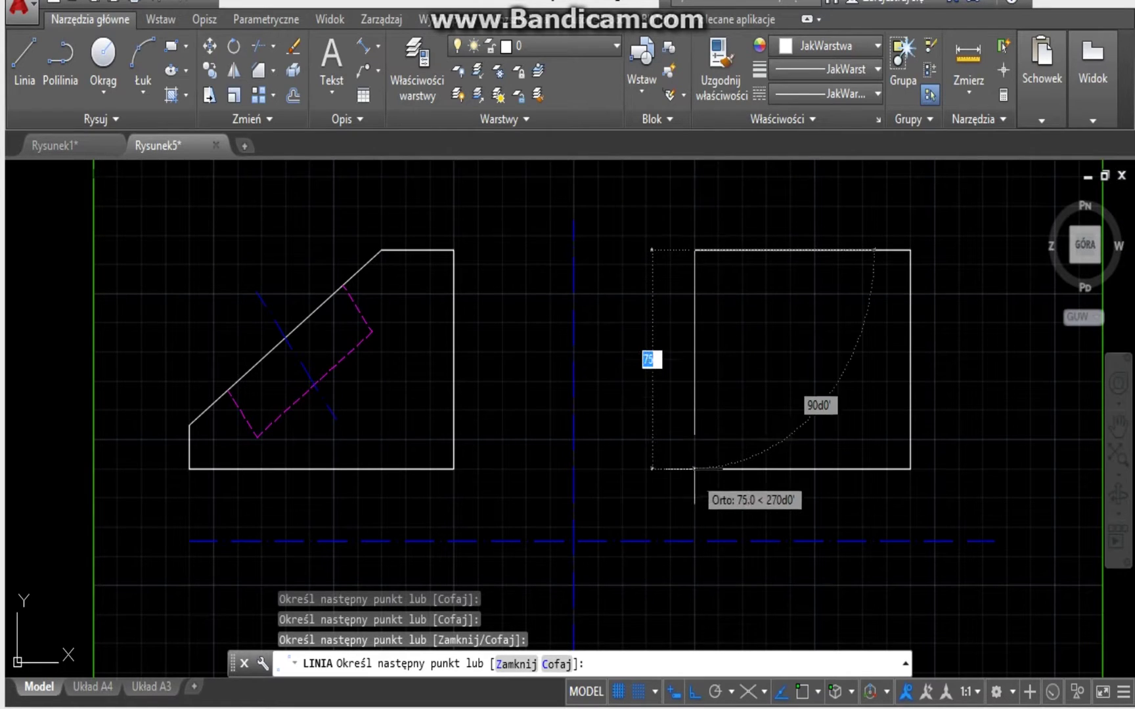
click(694, 469)
key(Return)
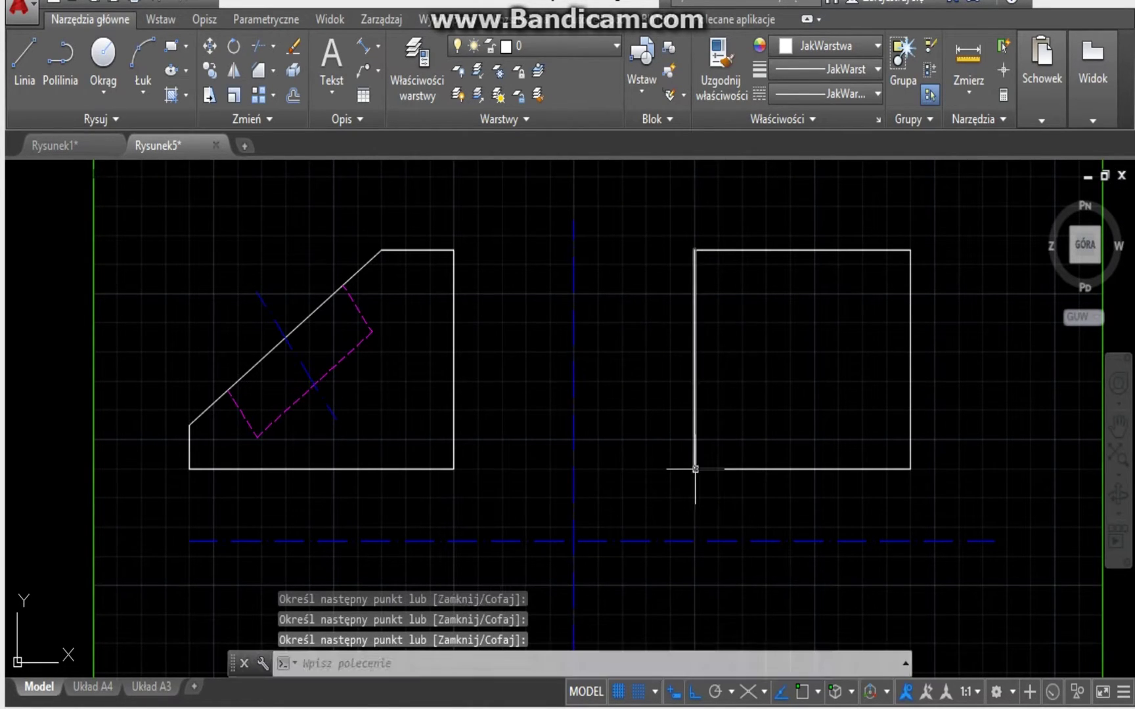
With object snap on, draw a 90 long horizontal line across the side view, level with the lower end of the front view's slope.
click(831, 670)
click(803, 696)
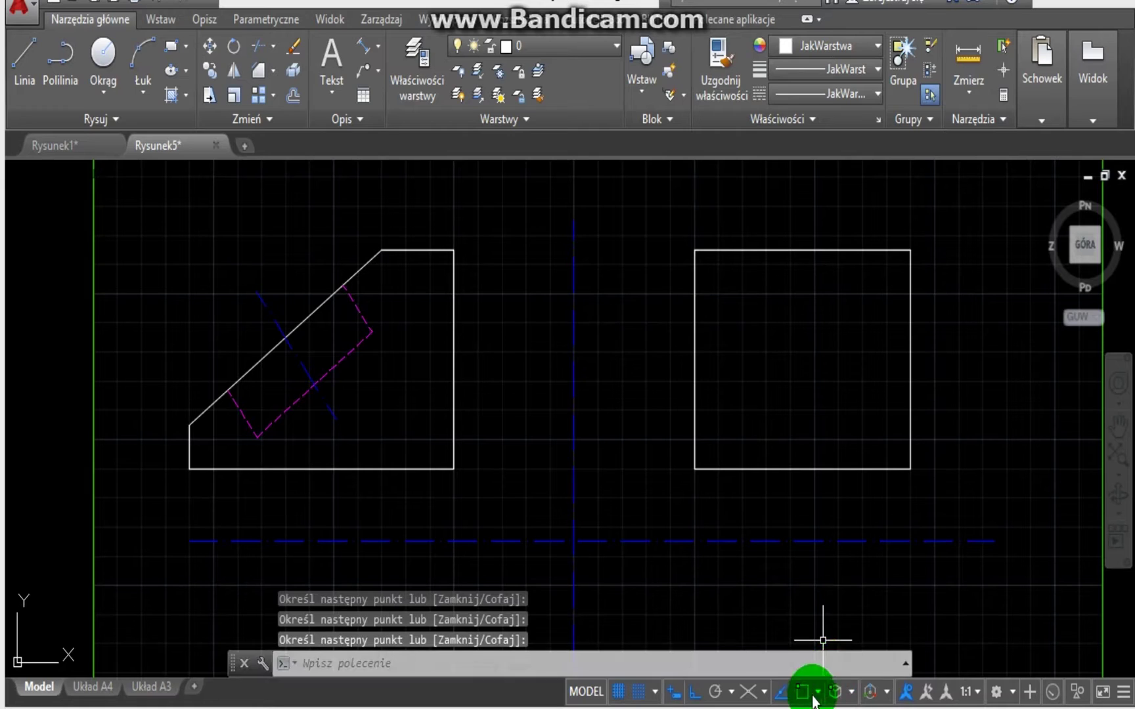
click(804, 695)
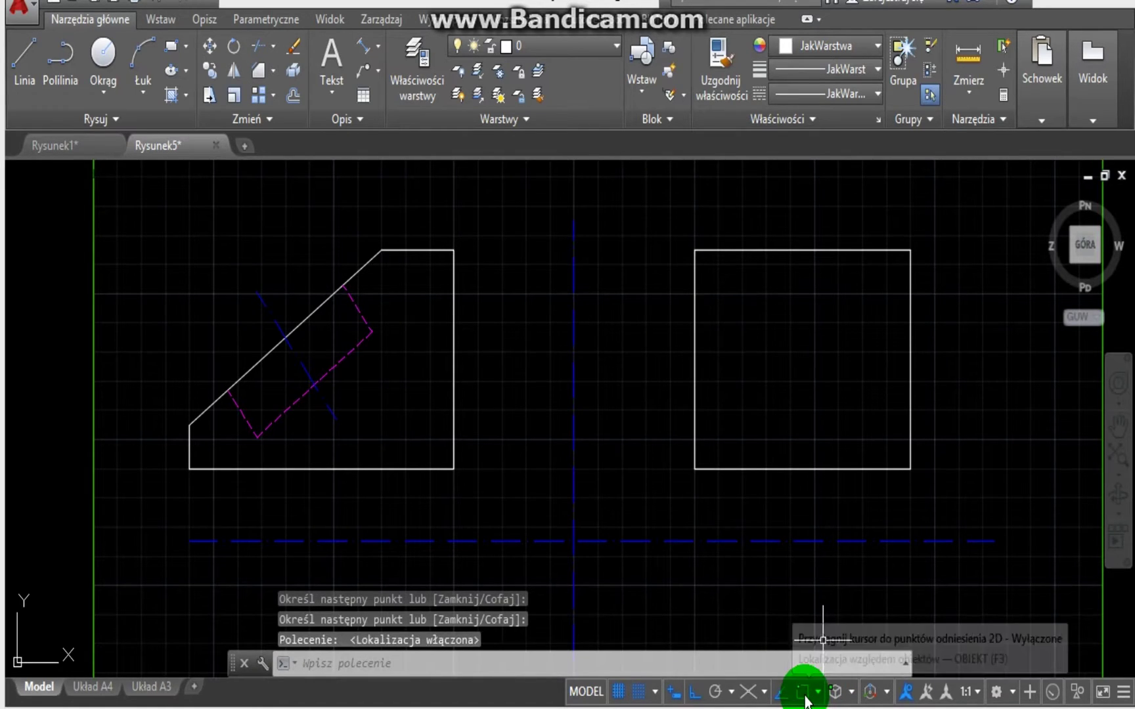
click(817, 694)
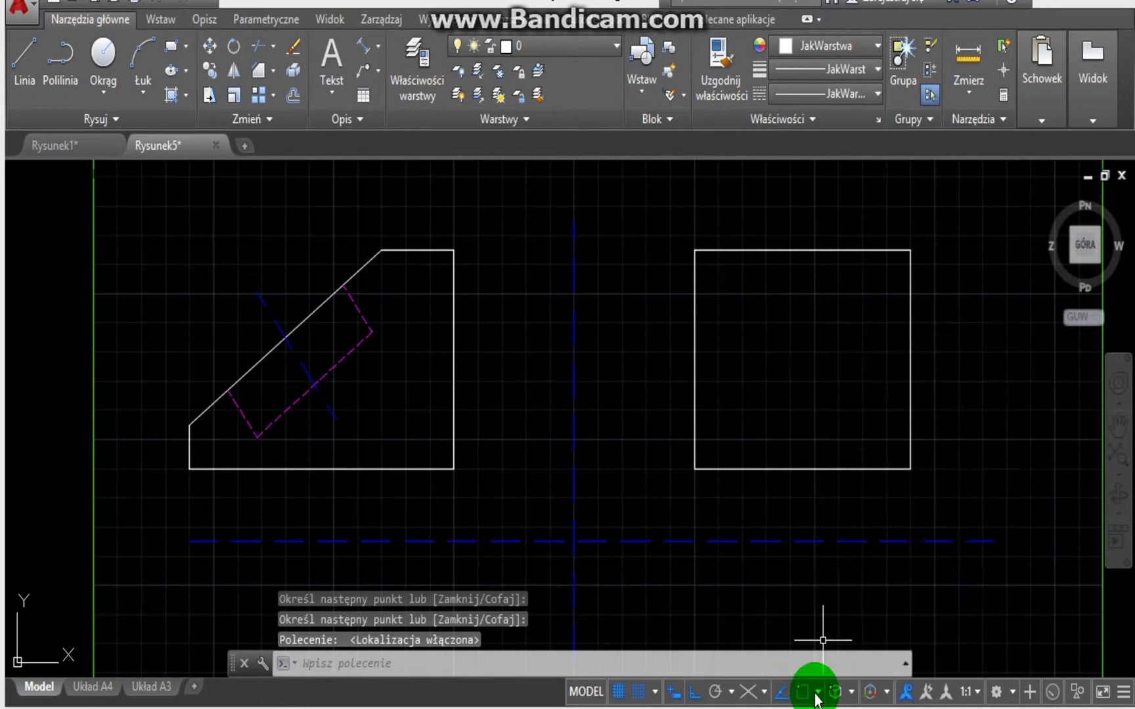
click(12, 61)
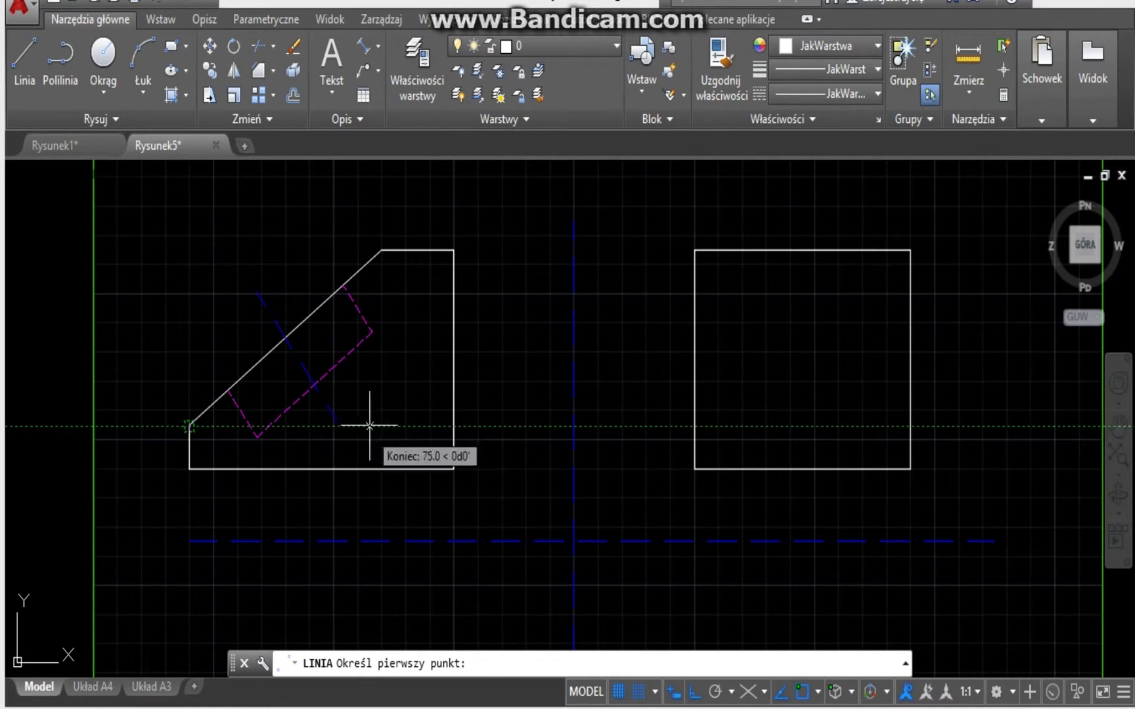
click(694, 426)
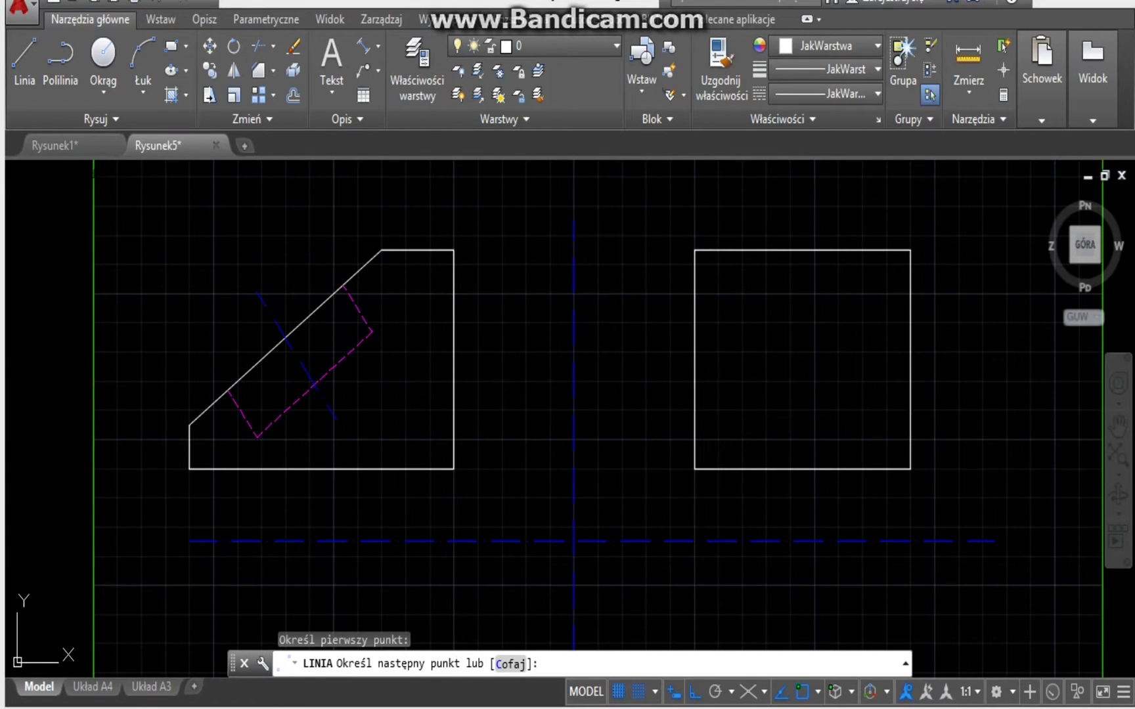
text(90)
key(Return)
key(Return)
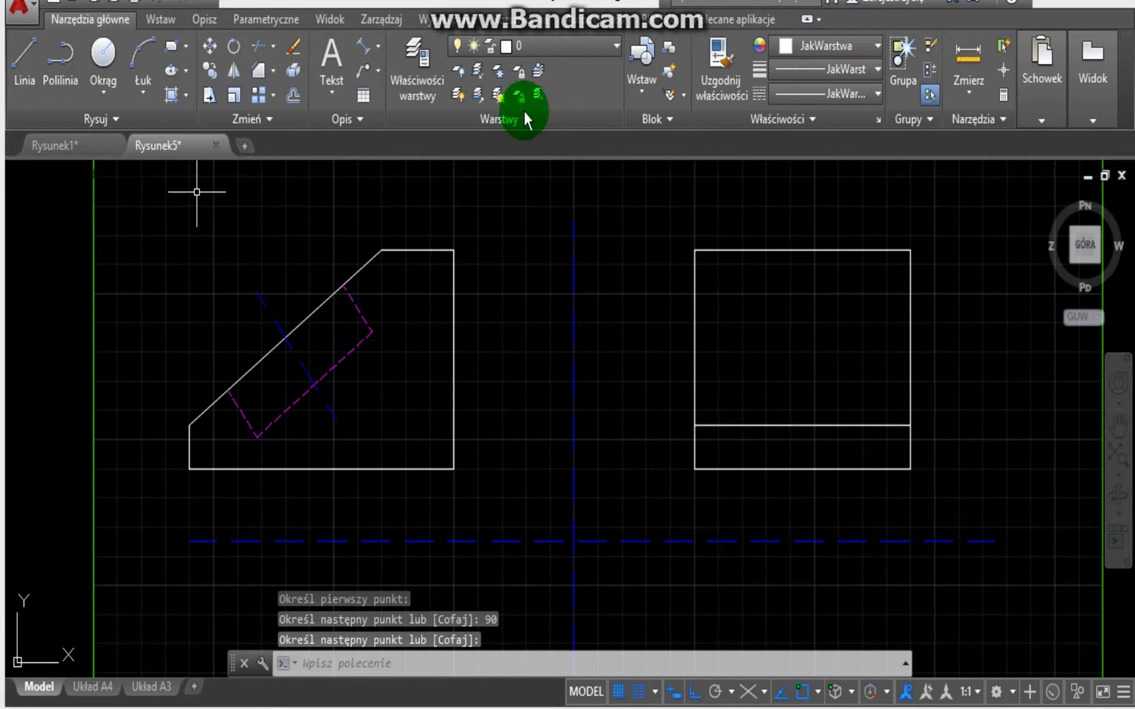
On the Osie layer, draw a vertical axis about 40 long inside the side view, aligned with its top edge's midpoint using Symetria snap.
click(568, 50)
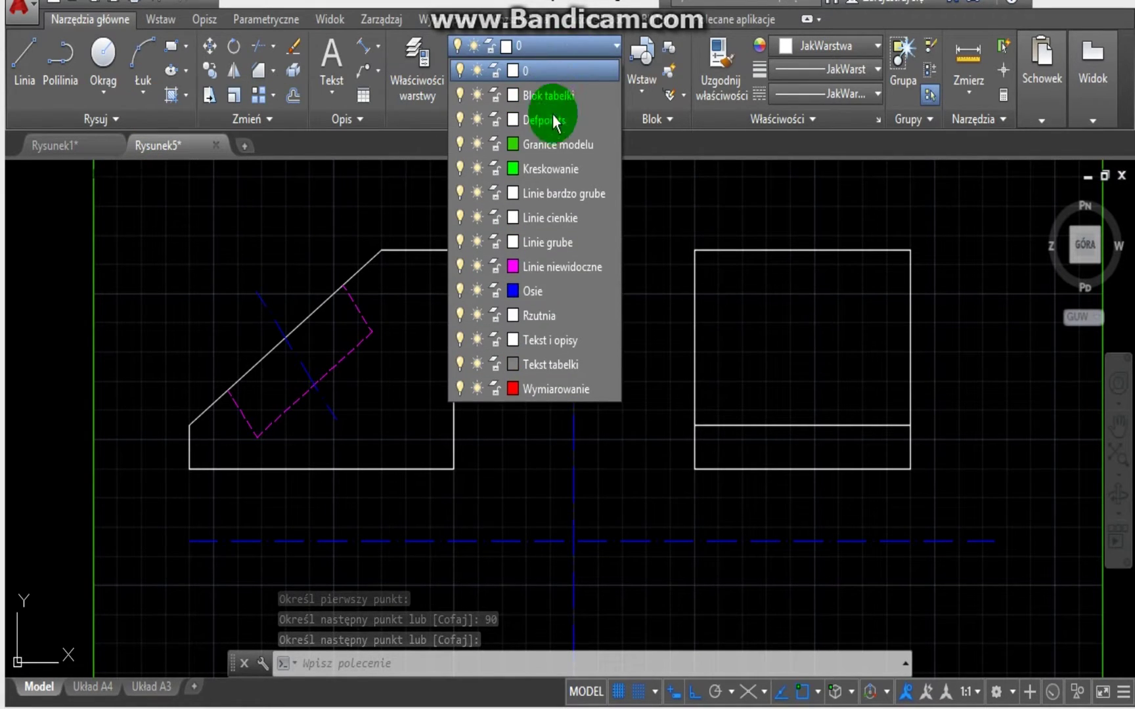
click(533, 296)
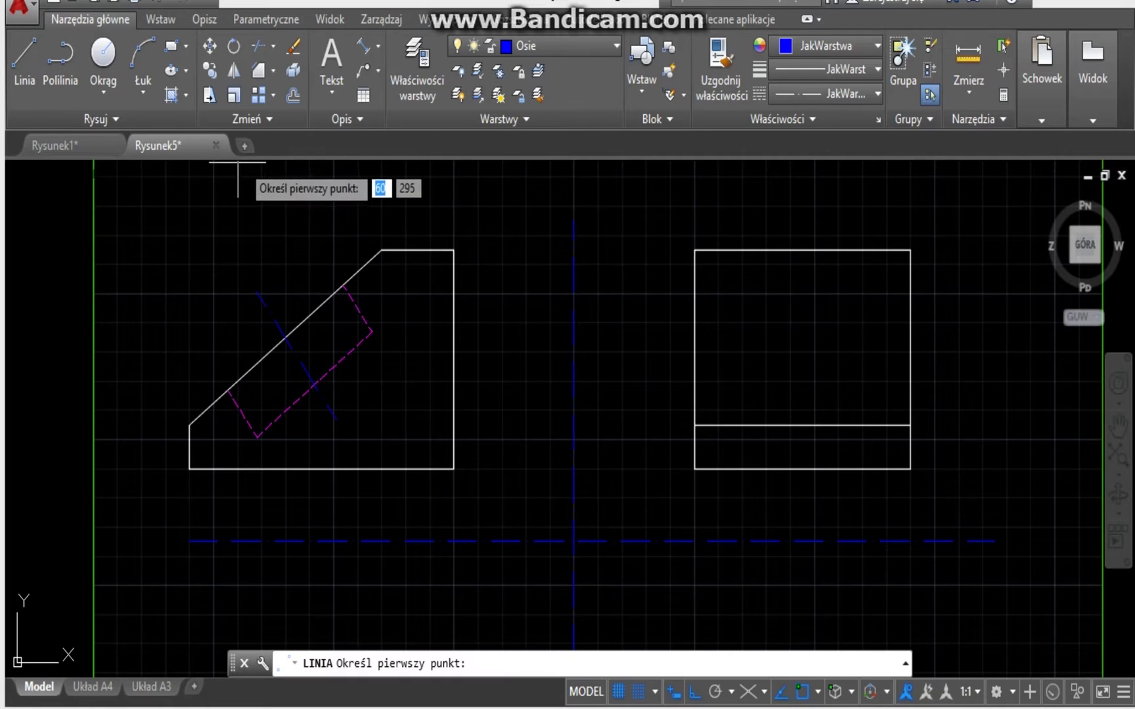
key(Escape)
click(850, 695)
click(815, 694)
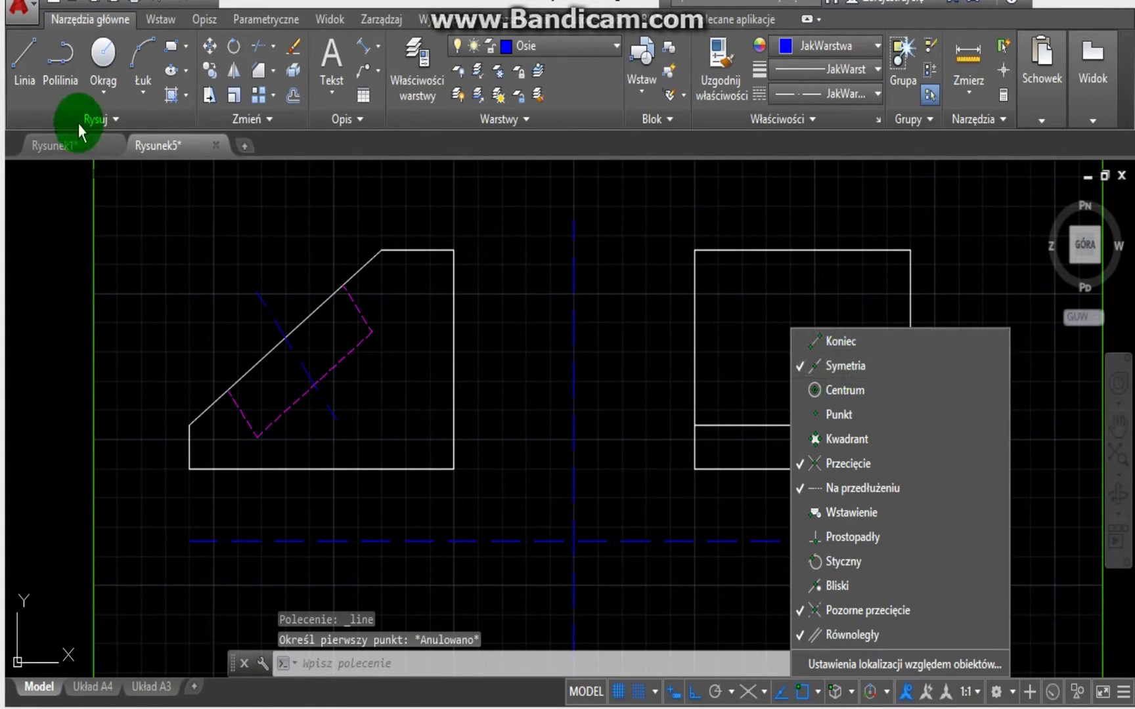
click(17, 66)
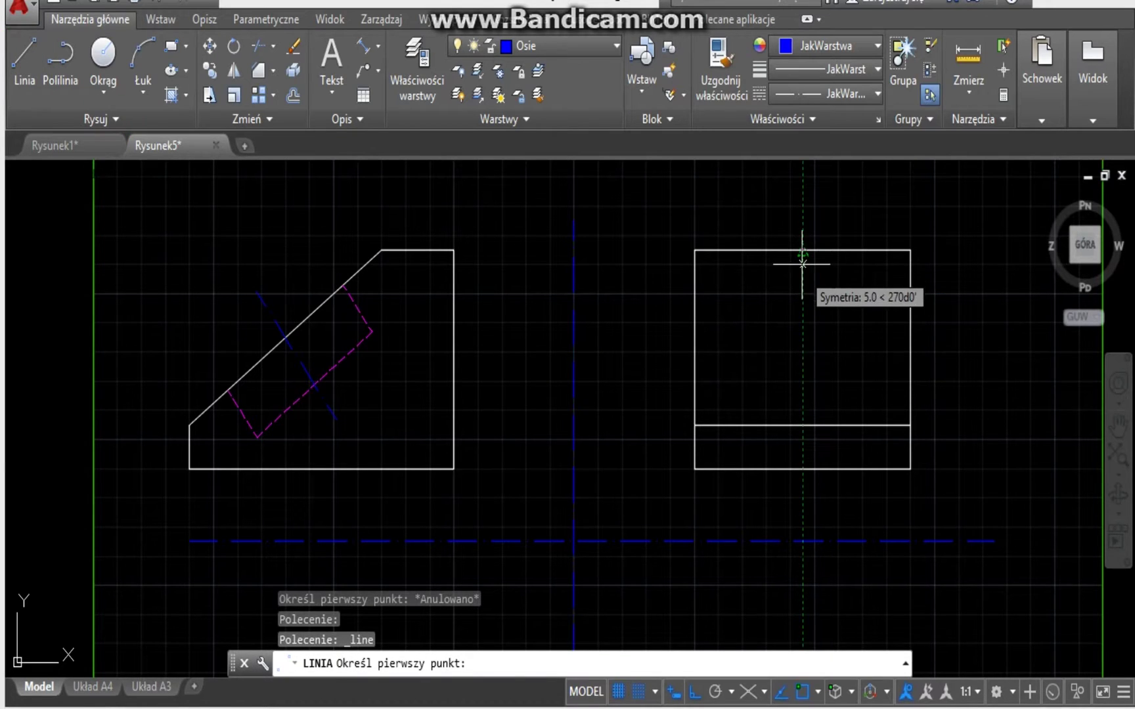
click(802, 279)
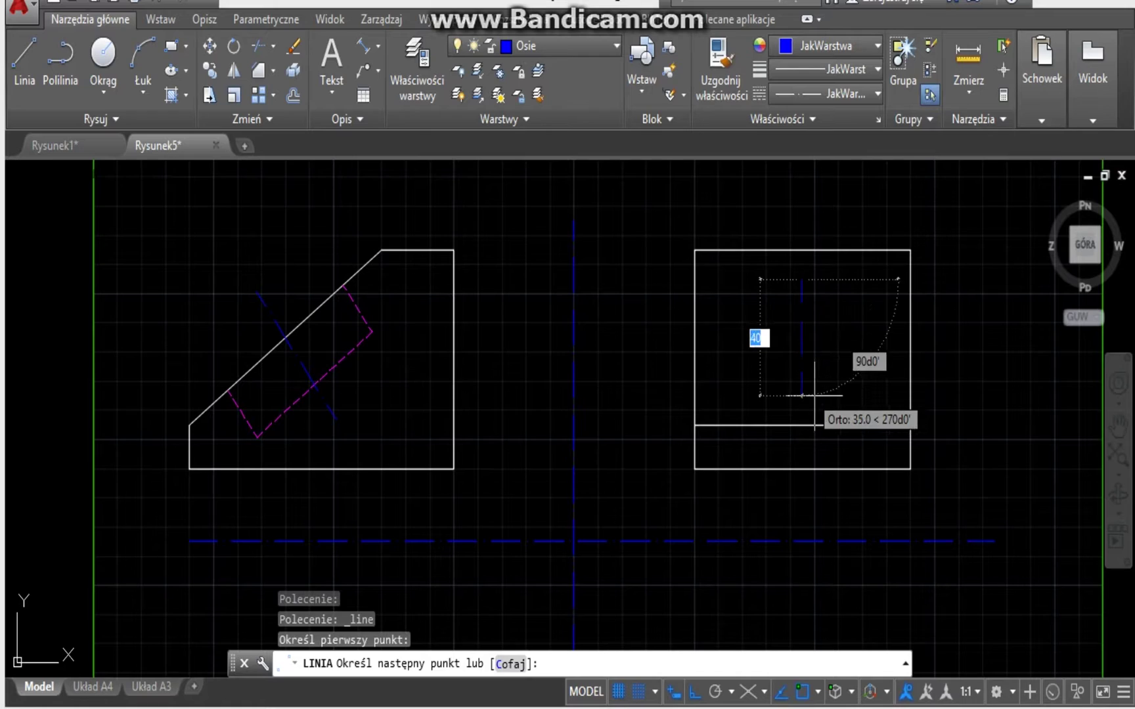
click(802, 395)
key(Return)
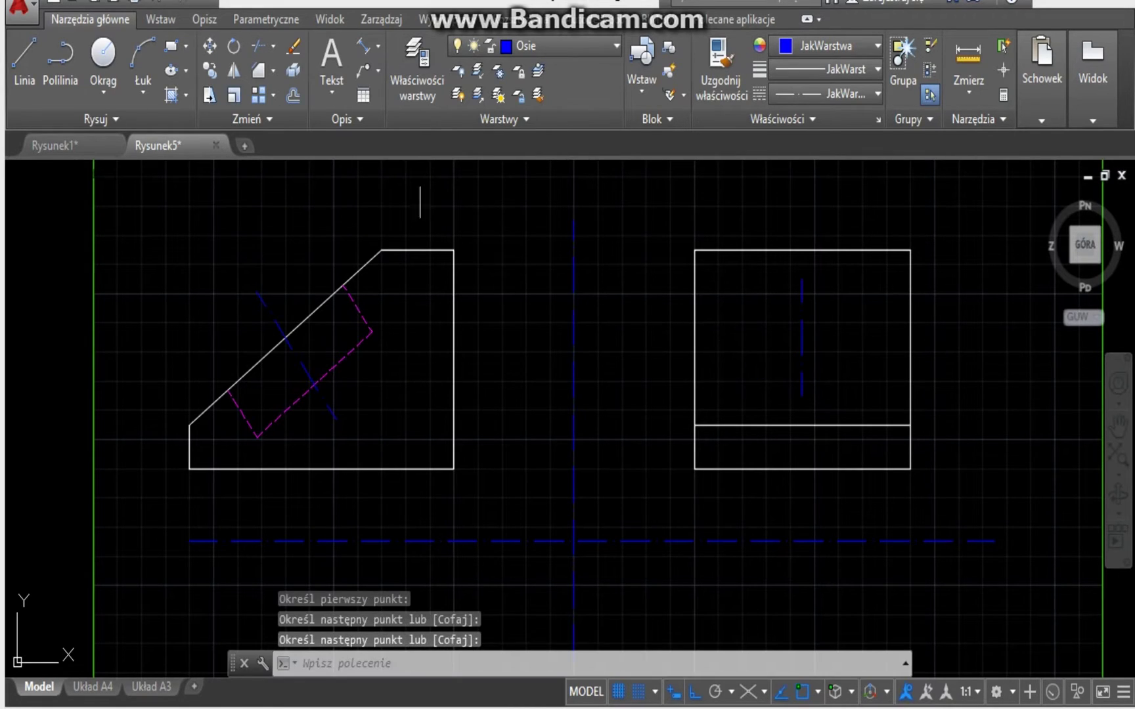
Draw another axis line for the side view on the Osie layer.
click(27, 54)
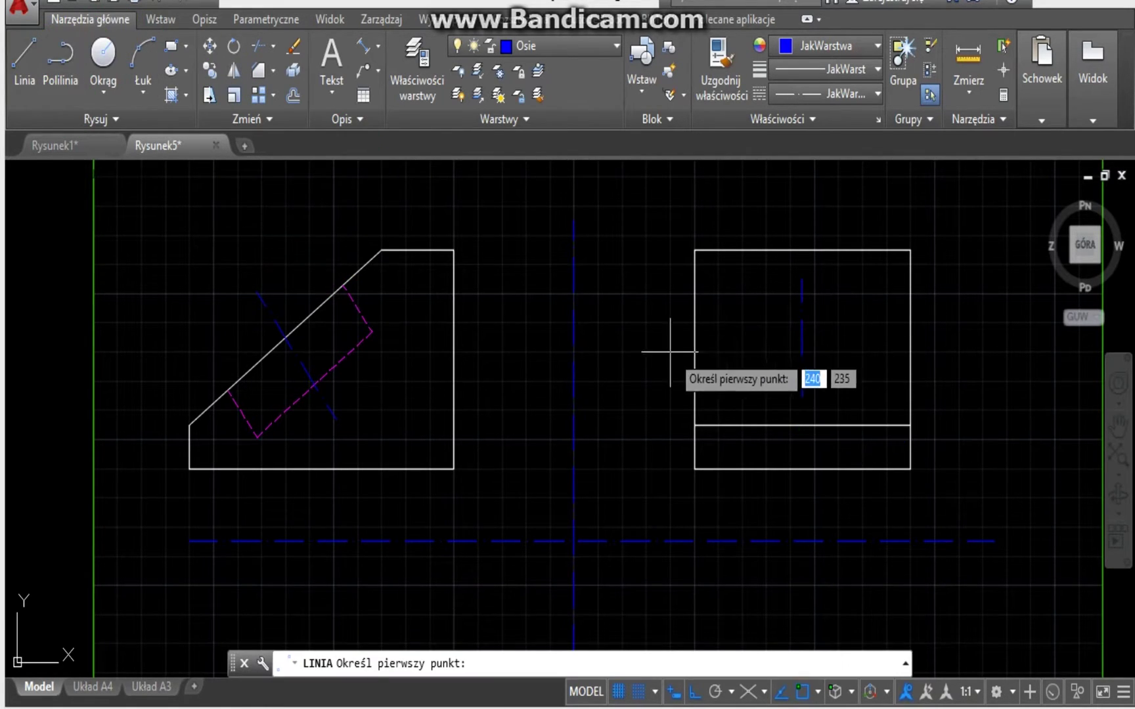